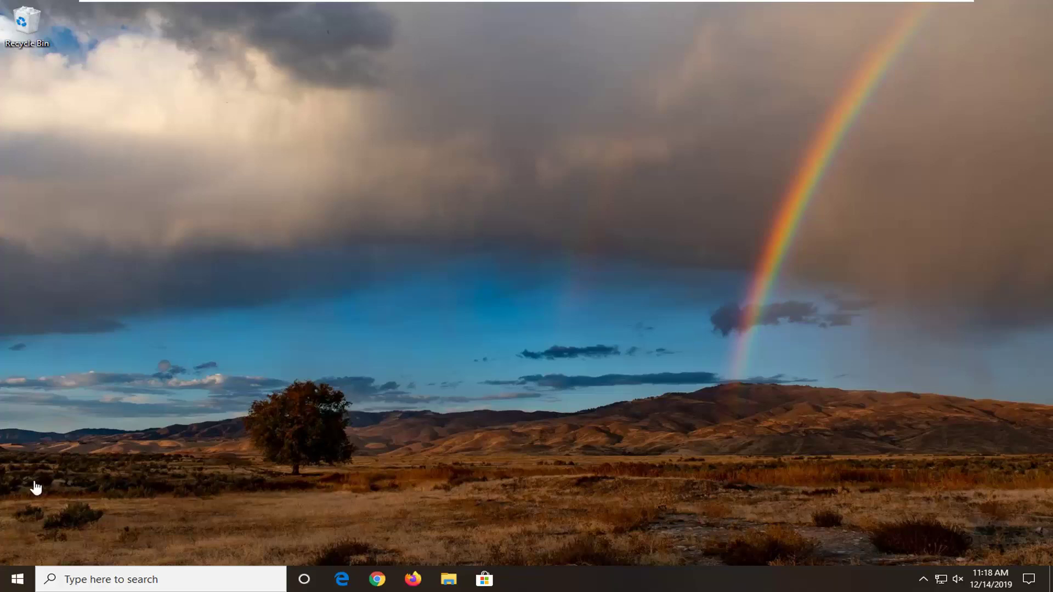
# - Search the Start menu for regedit and run it as administrator
pyautogui.click(13, 586)
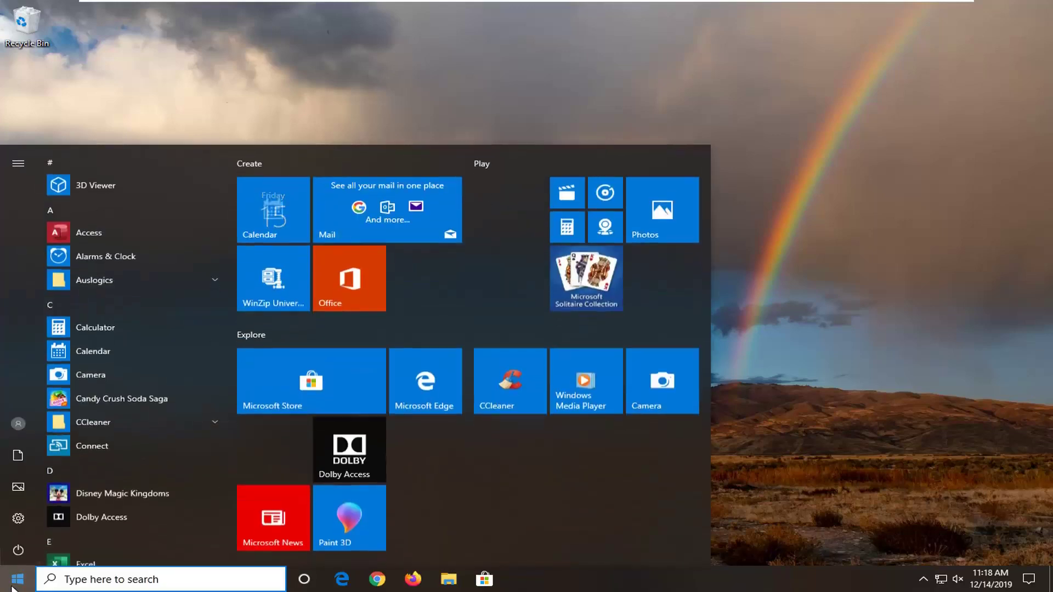
pyautogui.write('rege')
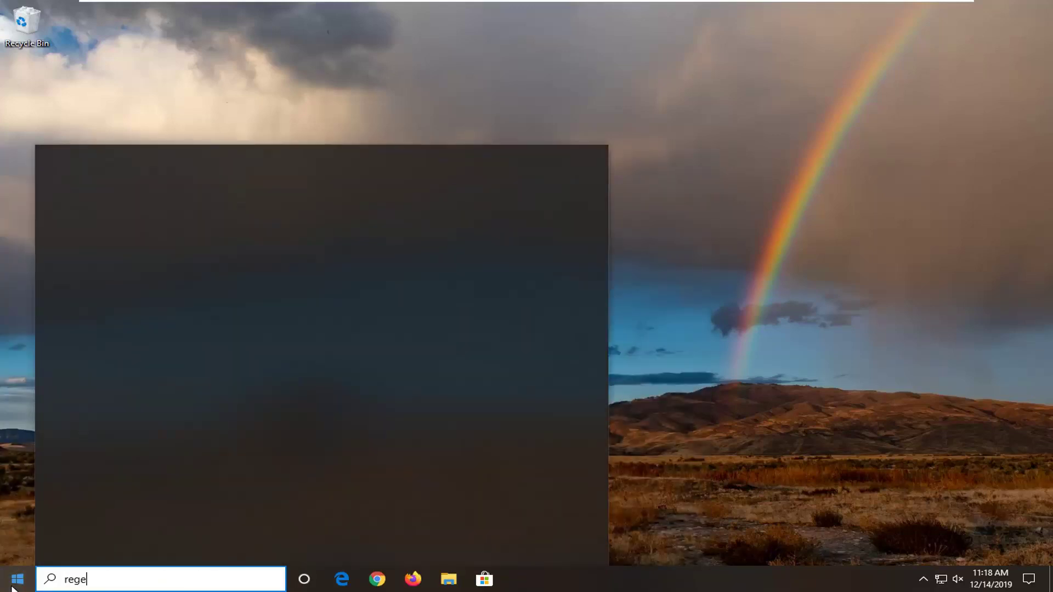
pyautogui.write('dit')
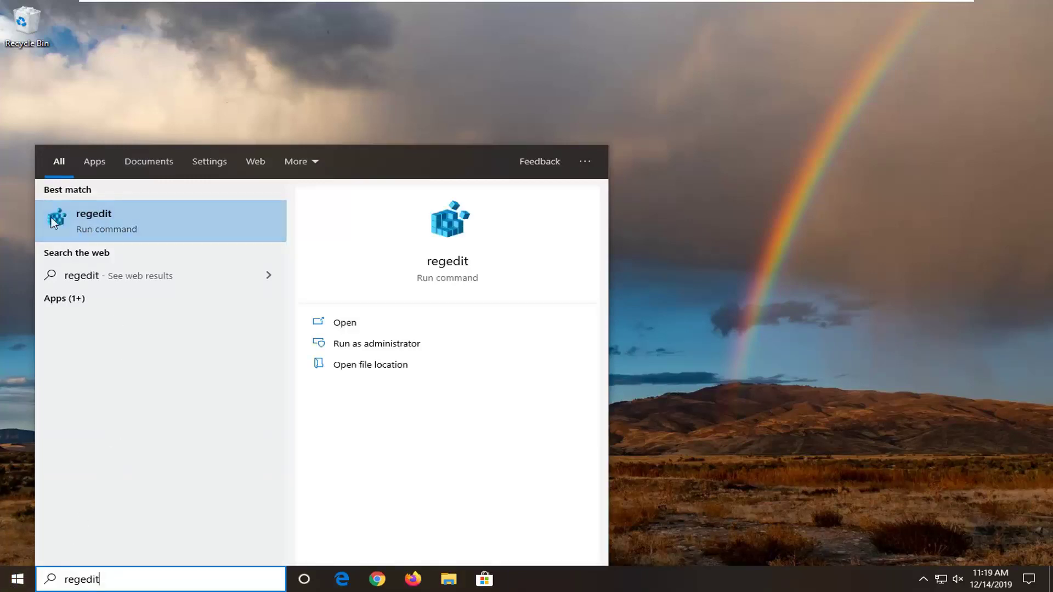
pyautogui.click(120, 216)
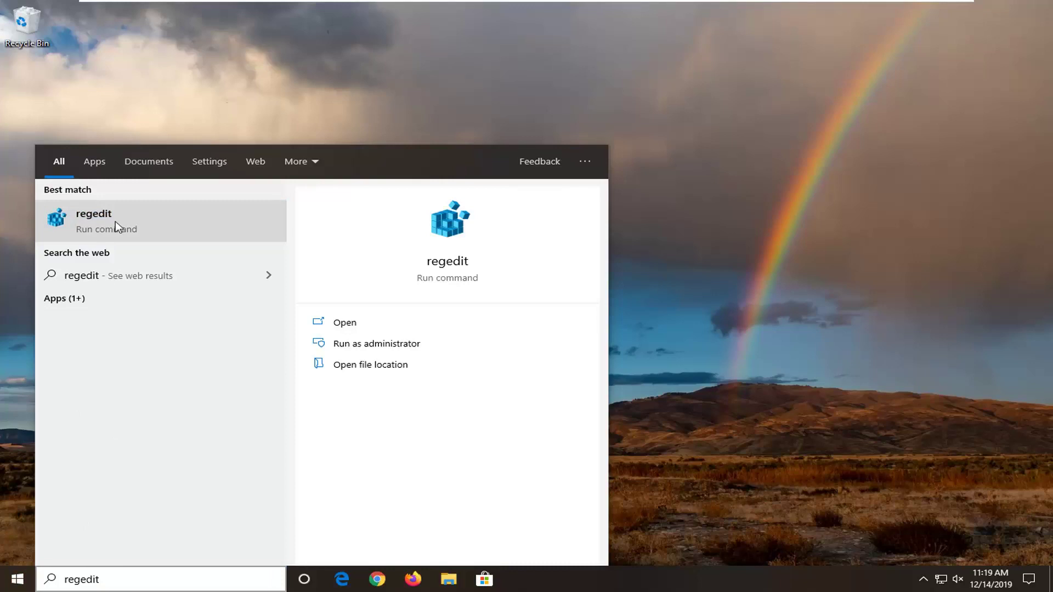
pyautogui.rightClick(118, 227)
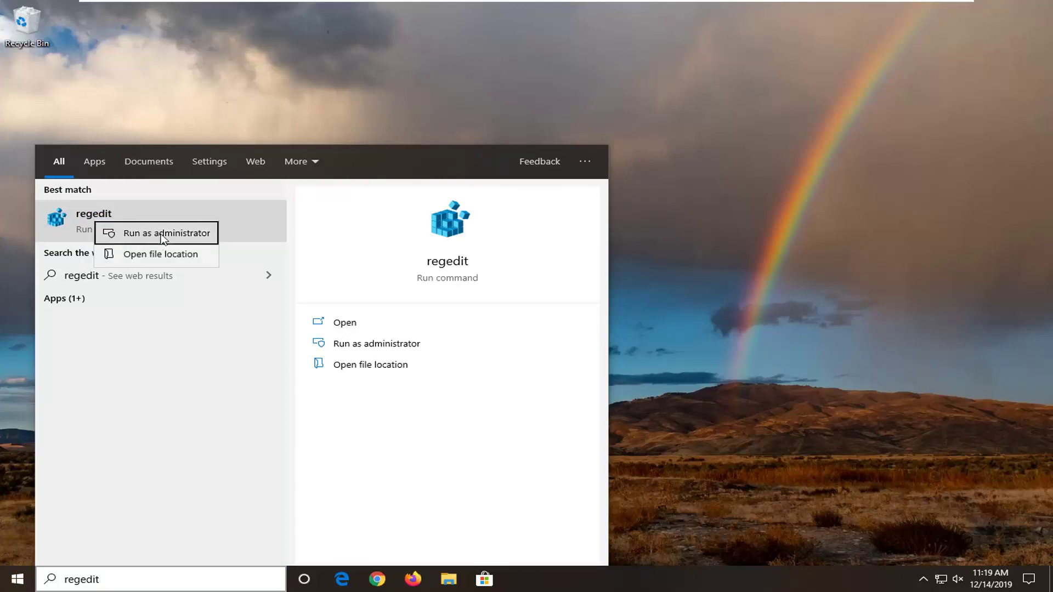
pyautogui.click(164, 236)
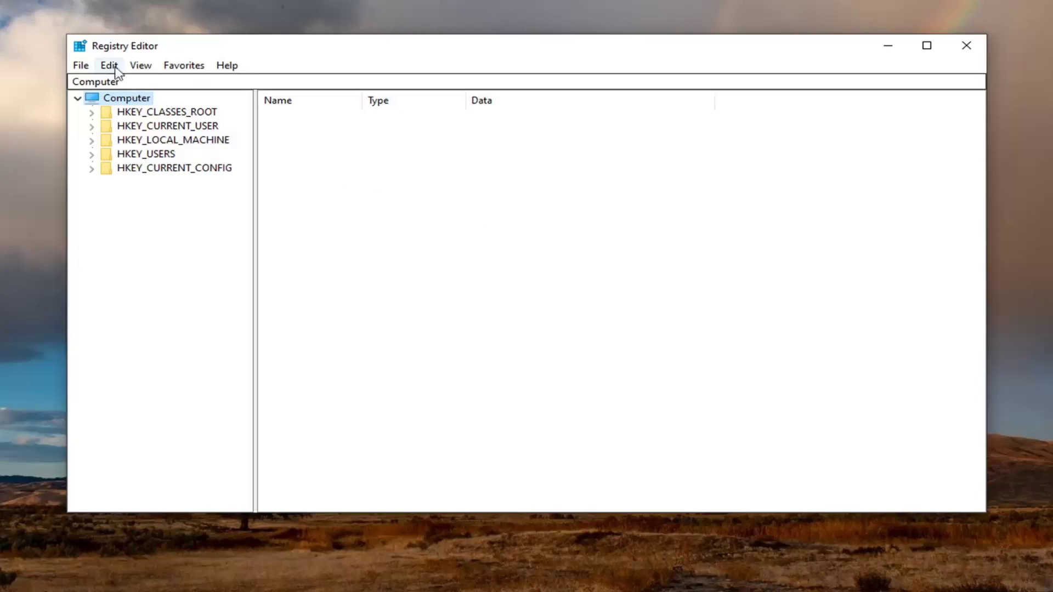
# - Open the Export Registry File dialog and cancel it without saving
pyautogui.click(80, 66)
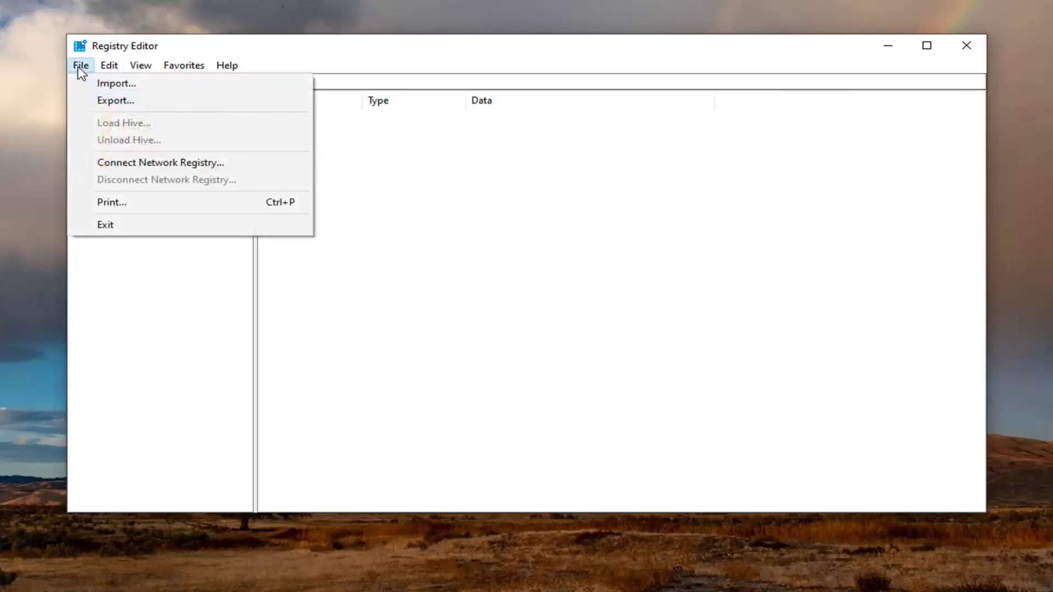
pyautogui.click(114, 103)
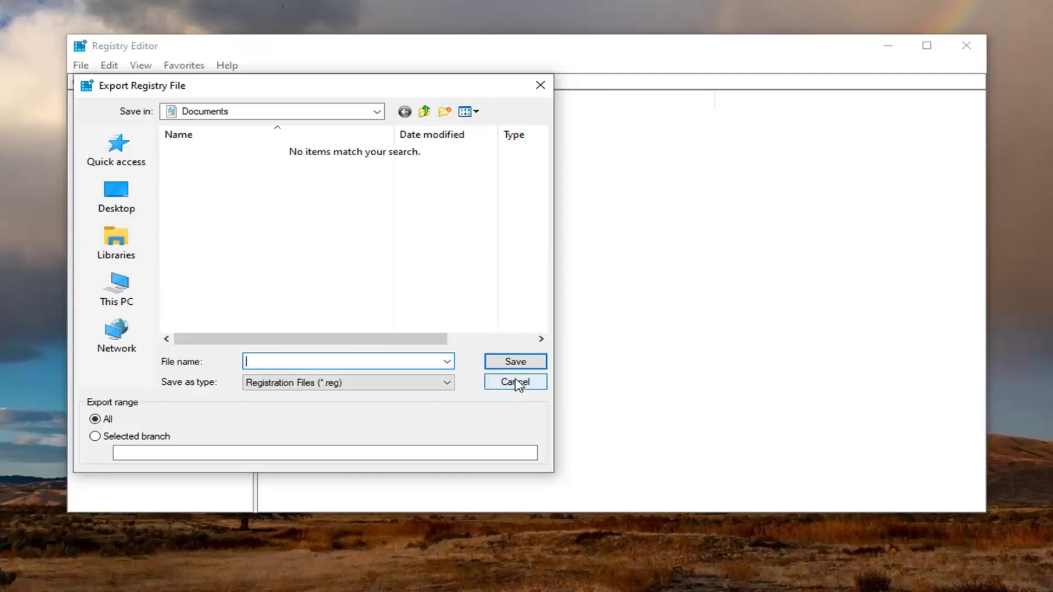
pyautogui.click(517, 386)
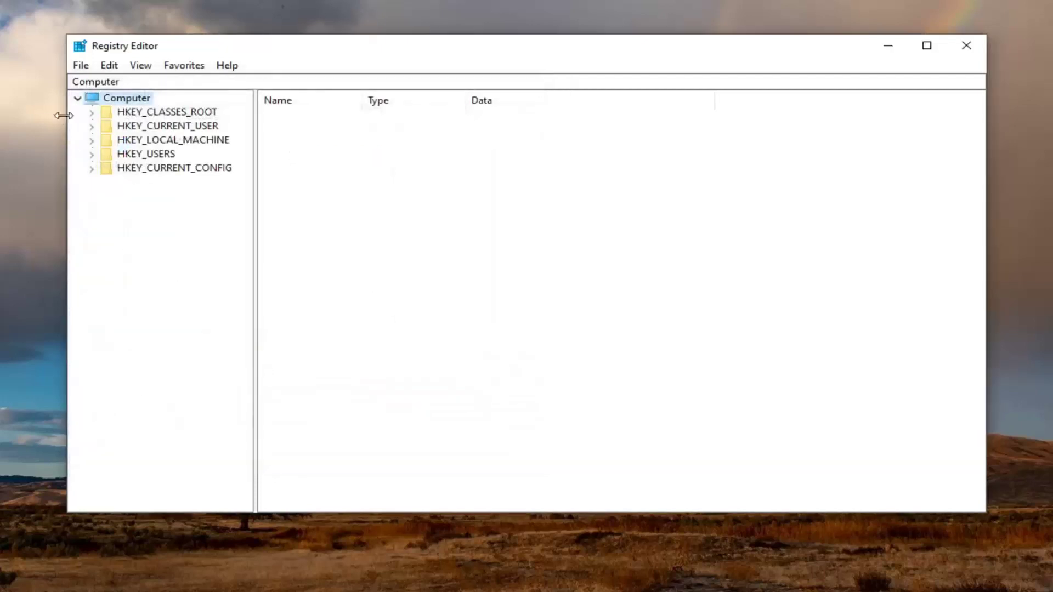
# - Open the Import Registry File dialog and cancel it
pyautogui.click(83, 67)
pyautogui.click(97, 88)
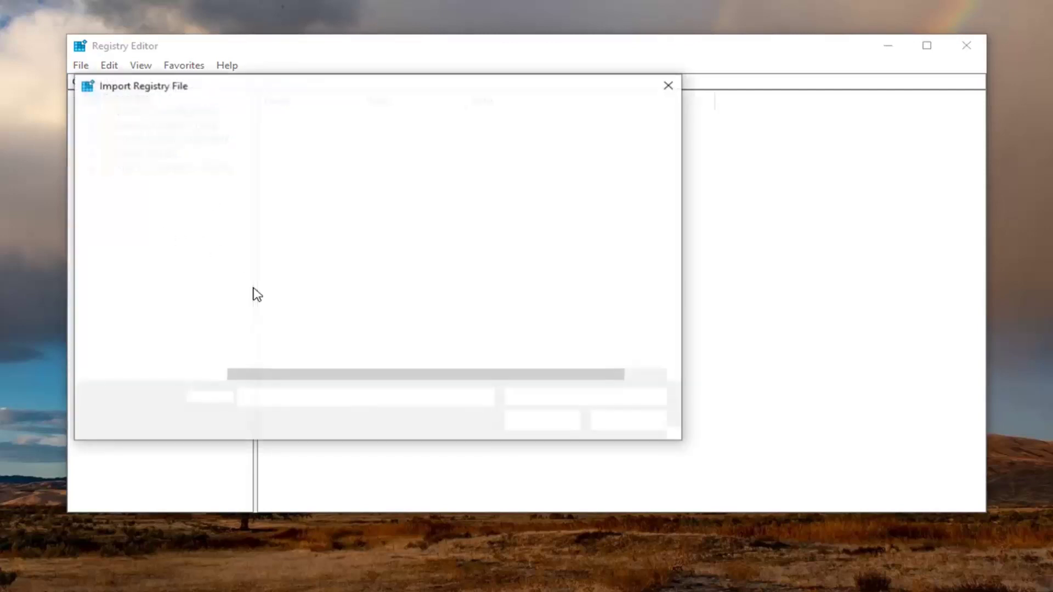
pyautogui.click(610, 427)
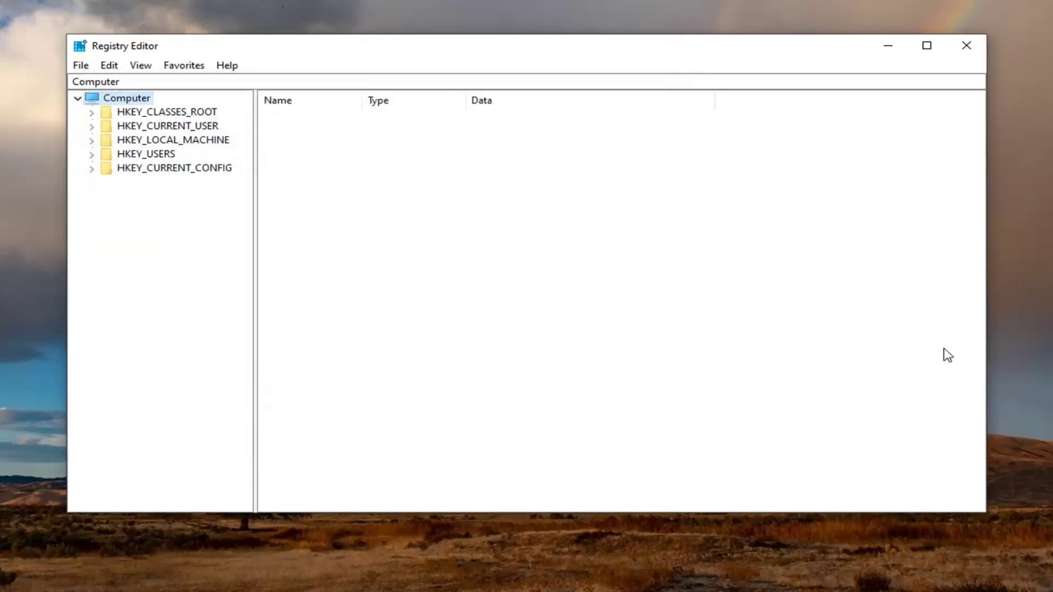
# - Expand HKEY_LOCAL_MACHINE > SYSTEM > CurrentControlSet and open the Services key
pyautogui.click(175, 141)
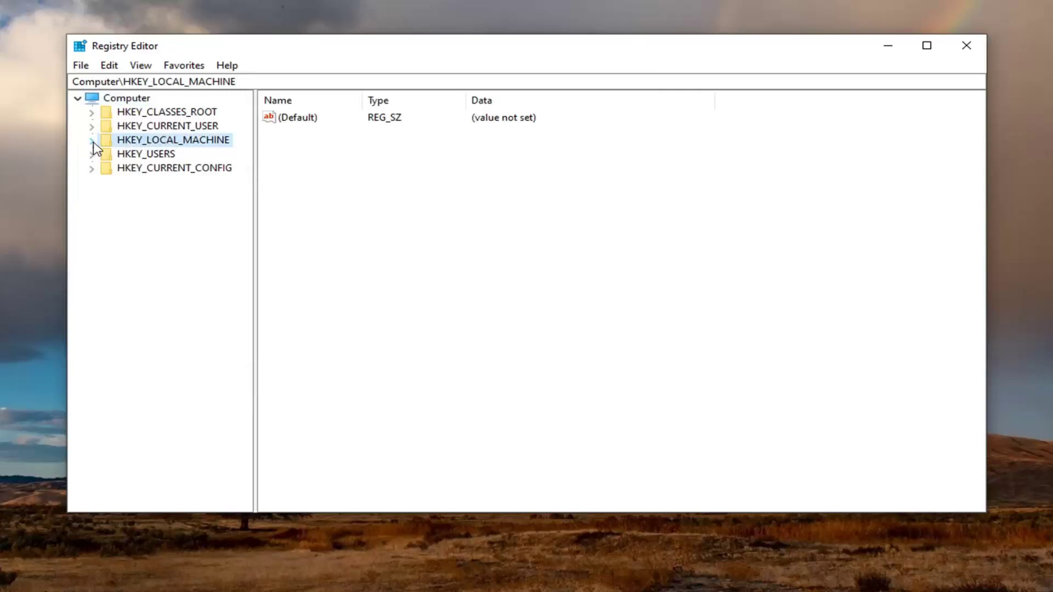
pyautogui.doubleClick(121, 141)
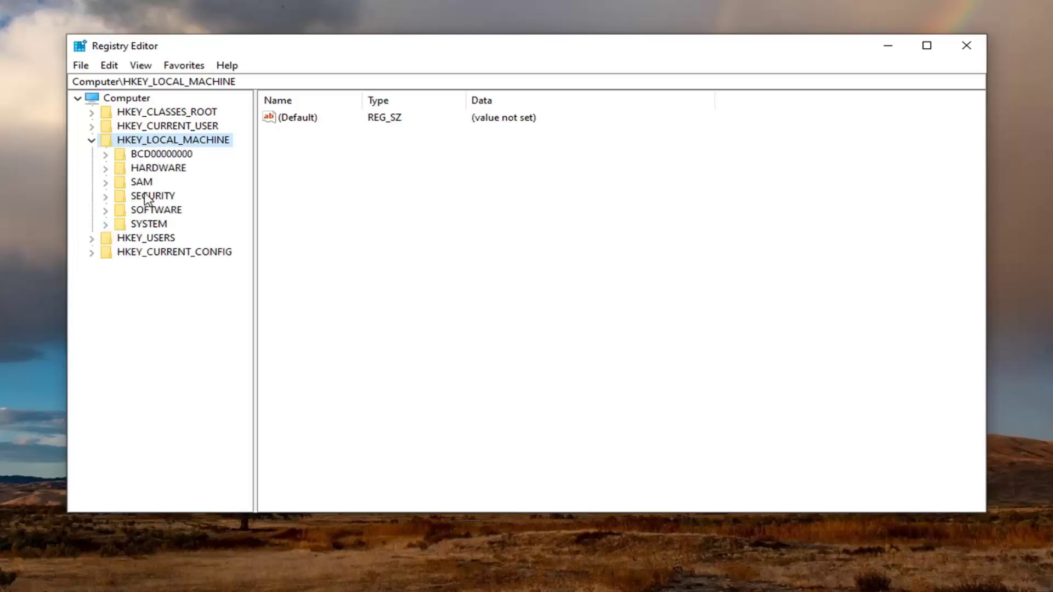
pyautogui.doubleClick(144, 226)
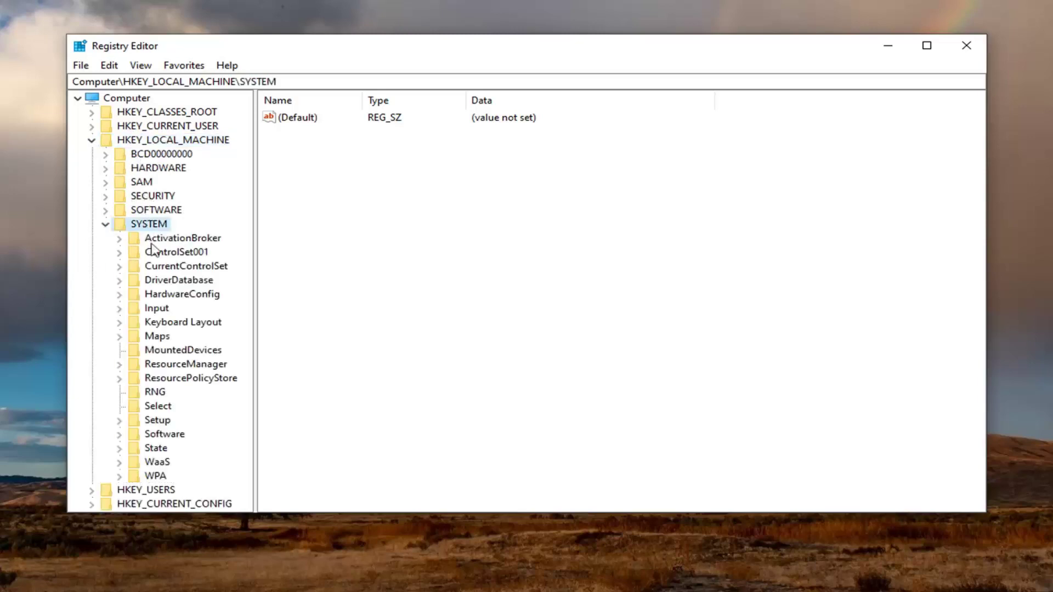
pyautogui.click(201, 268)
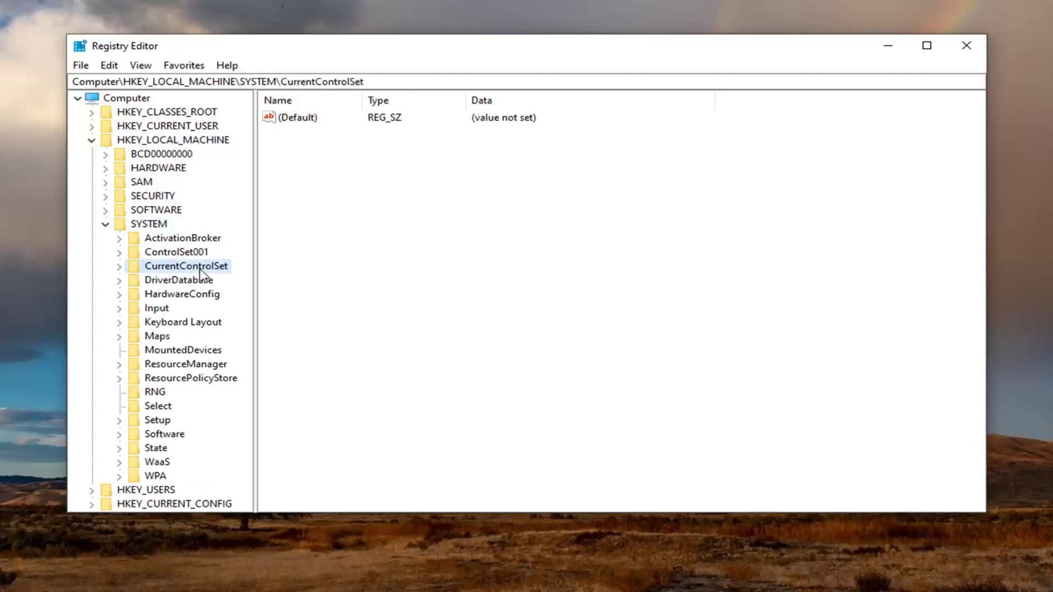
pyautogui.doubleClick(204, 271)
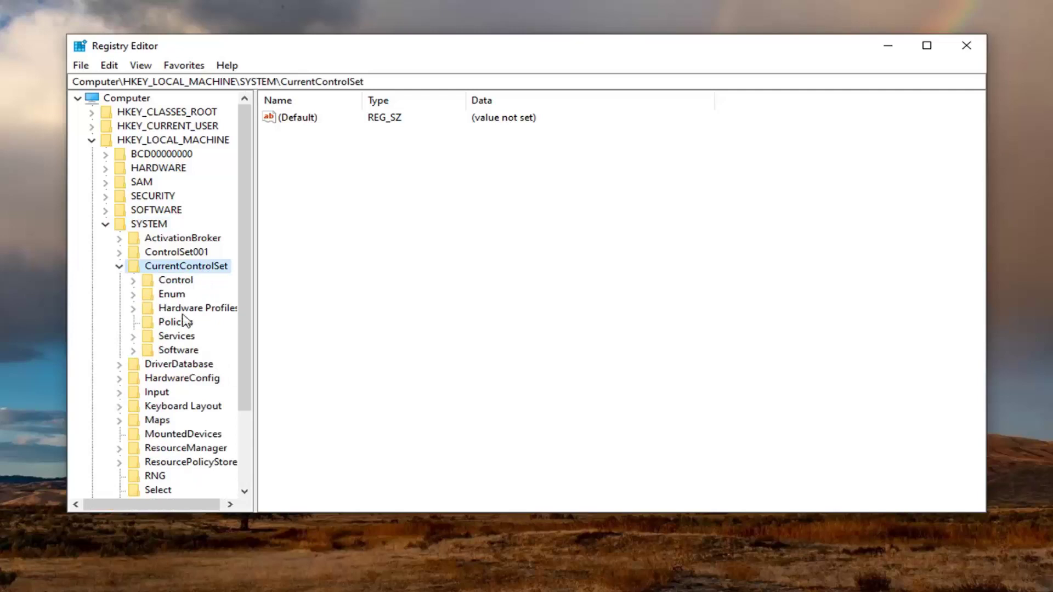
pyautogui.doubleClick(173, 336)
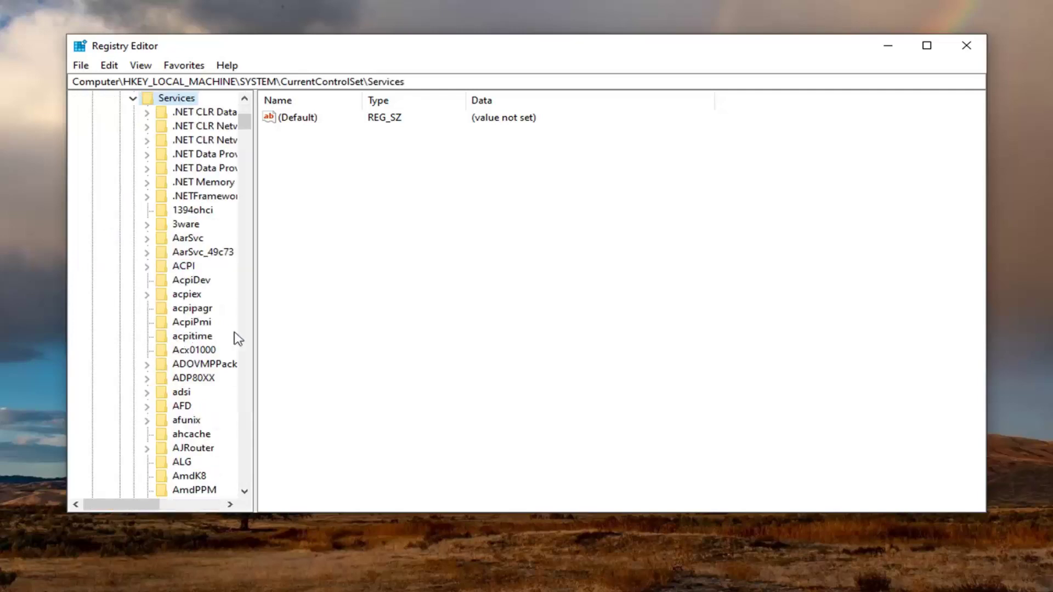
# - Widen the key tree pane and scroll the Services list down to wuauserv
pyautogui.moveTo(253, 302); pyautogui.dragTo(361, 285)
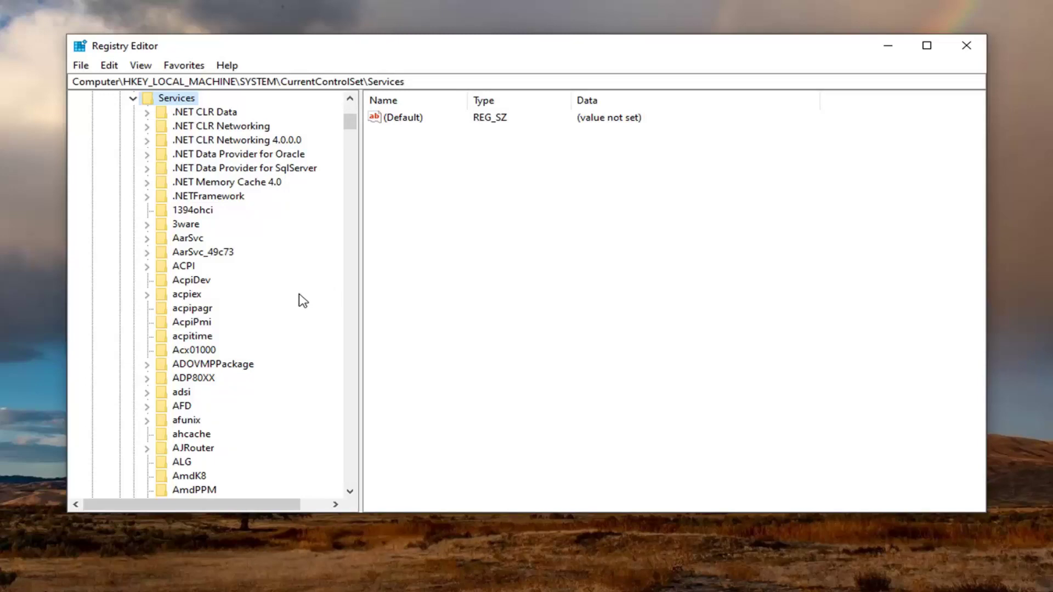
pyautogui.scroll(-18, 192, 302)
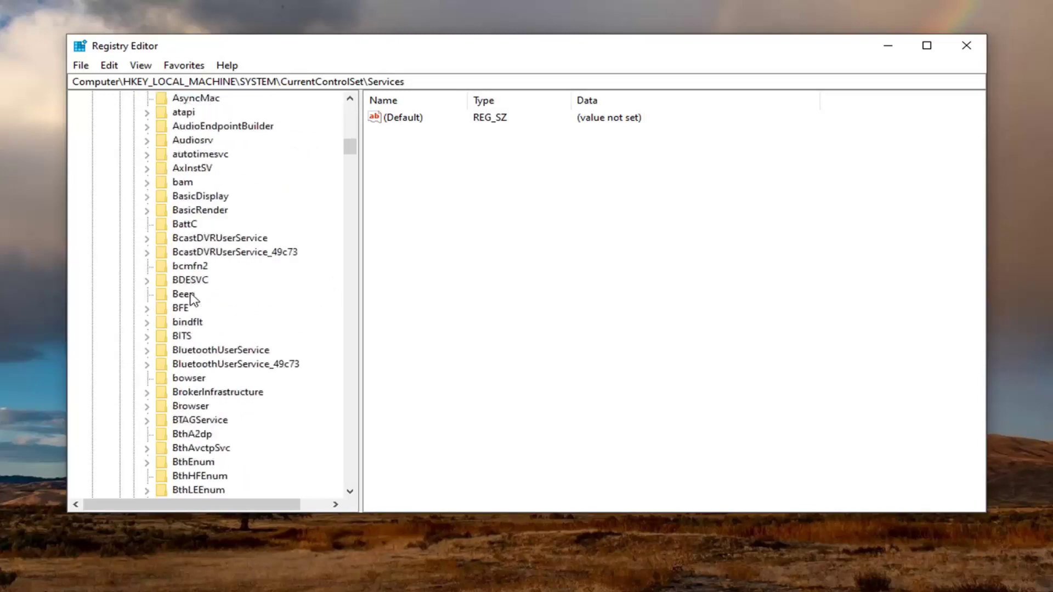
pyautogui.scroll(-19, 192, 302)
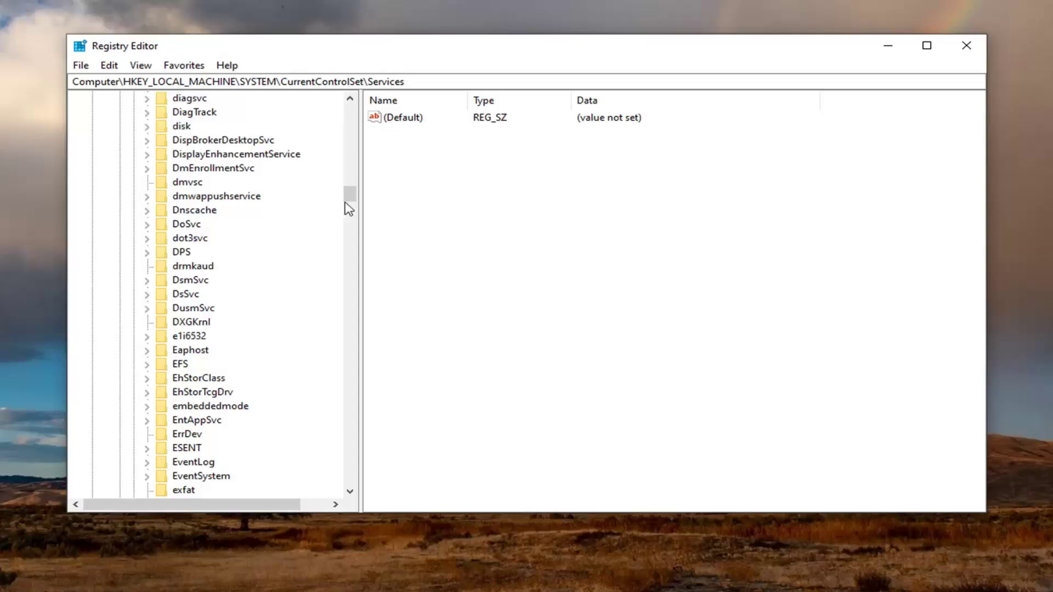
pyautogui.moveTo(347, 206); pyautogui.dragTo(340, 422)
pyautogui.scroll(-11, 247, 401)
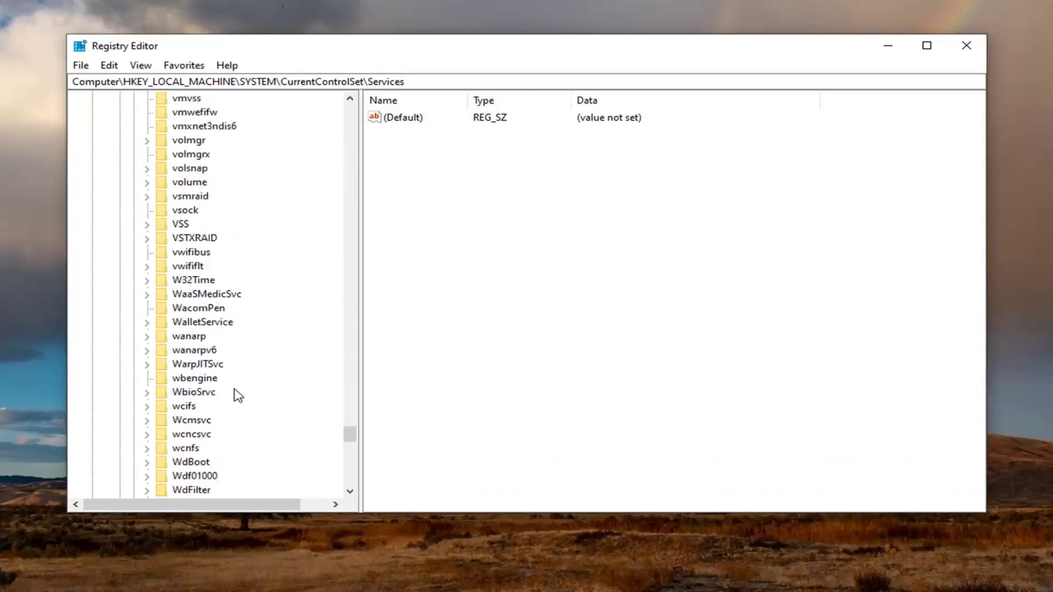
pyautogui.scroll(-1, 214, 339)
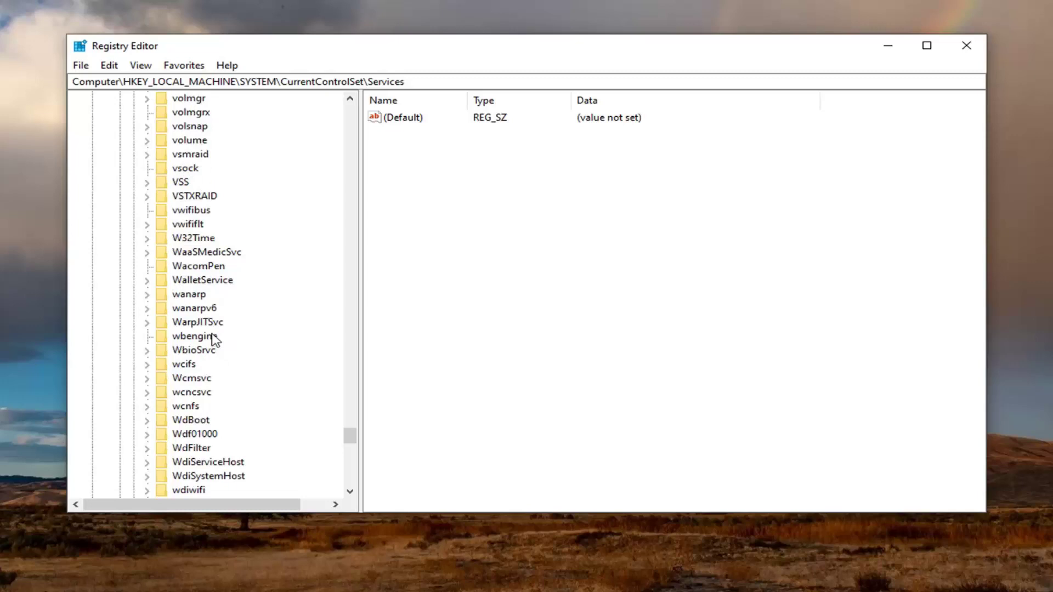
pyautogui.scroll(-5, 213, 340)
pyautogui.scroll(4, 214, 342)
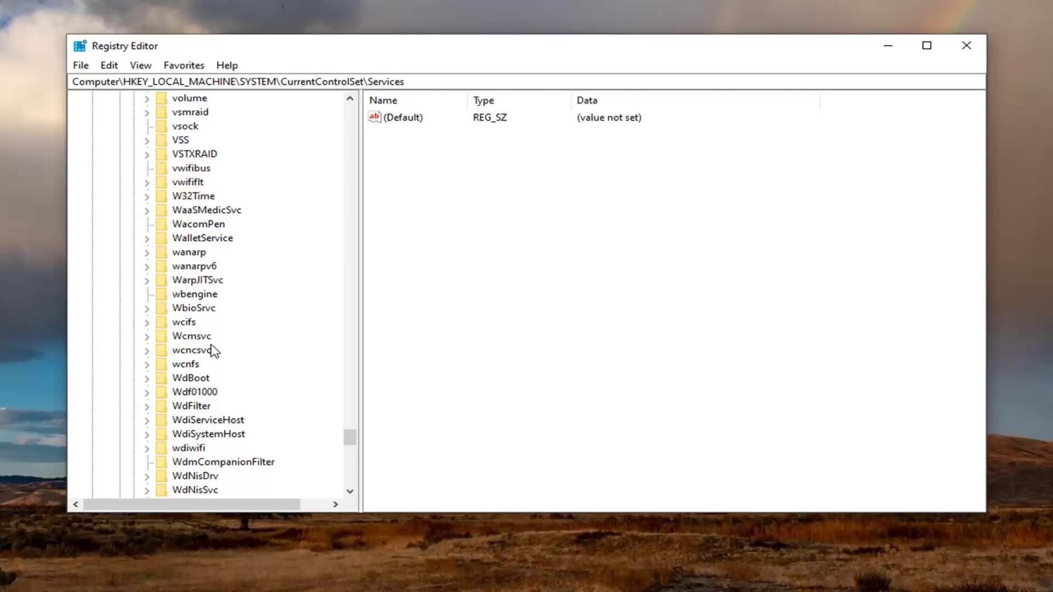
pyautogui.scroll(-9, 213, 351)
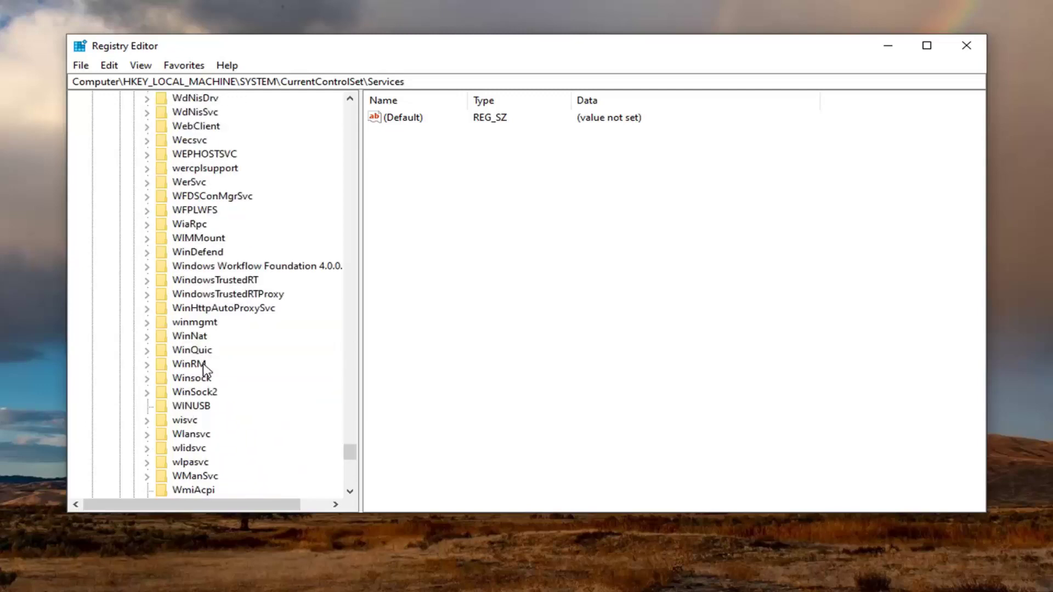
pyautogui.scroll(-7, 178, 443)
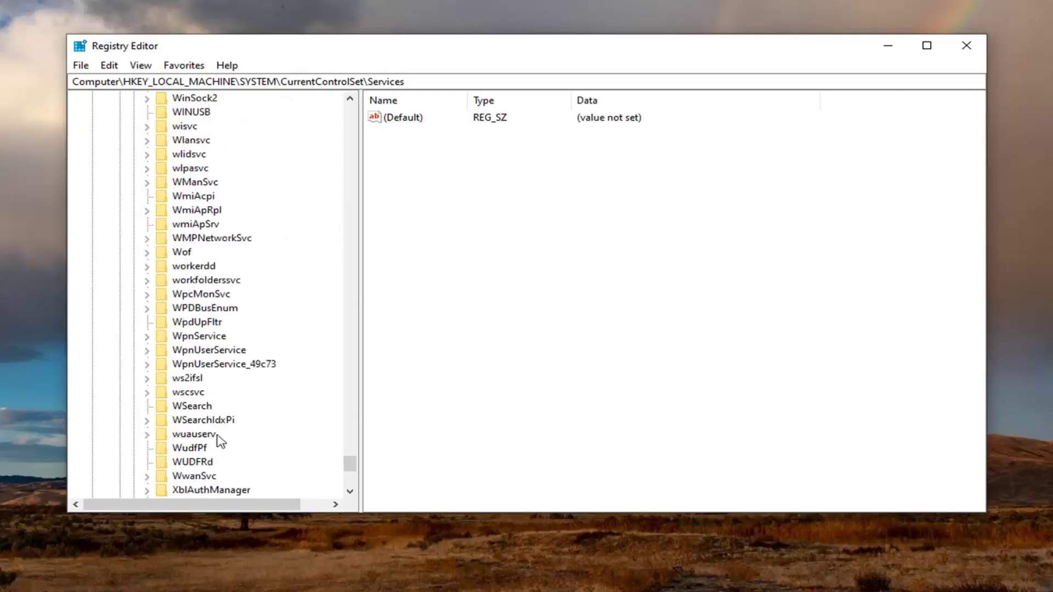
# - Delete the wuauserv key and its subkeys, confirming the Confirm Key Delete prompt
pyautogui.click(198, 435)
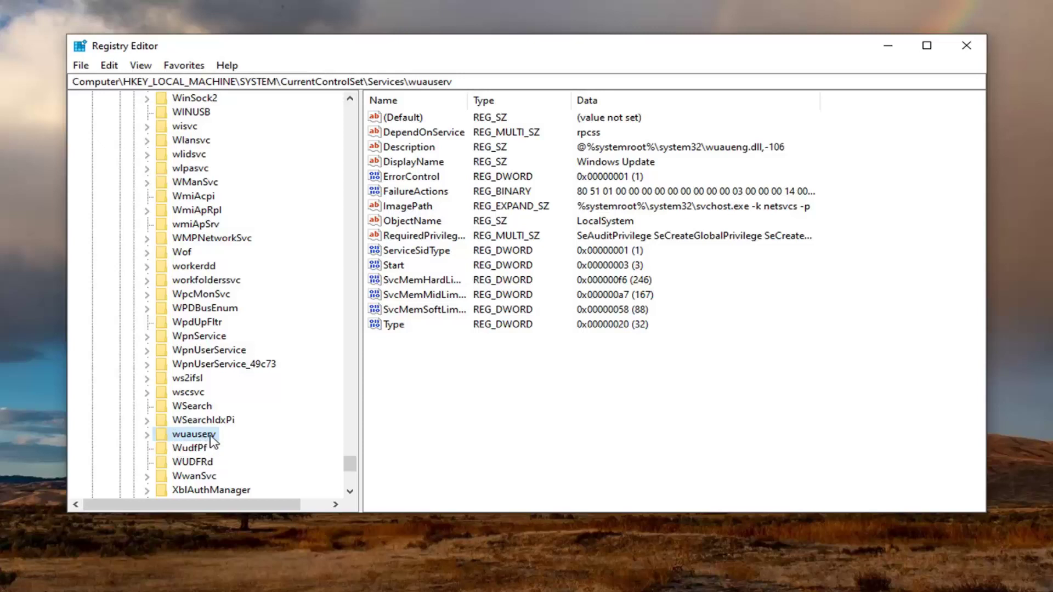
pyautogui.rightClick(193, 433)
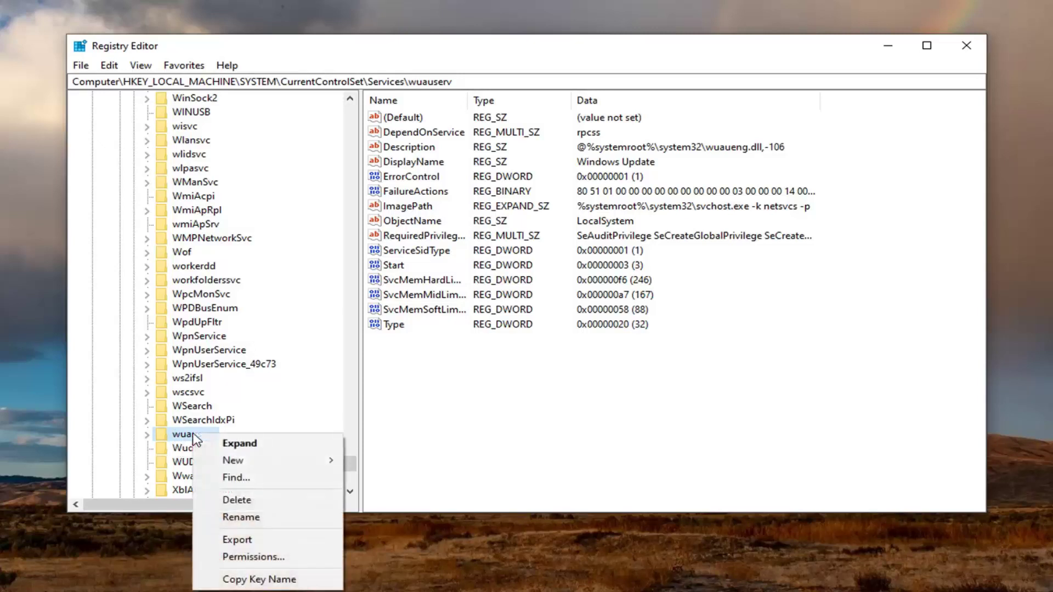
pyautogui.click(233, 501)
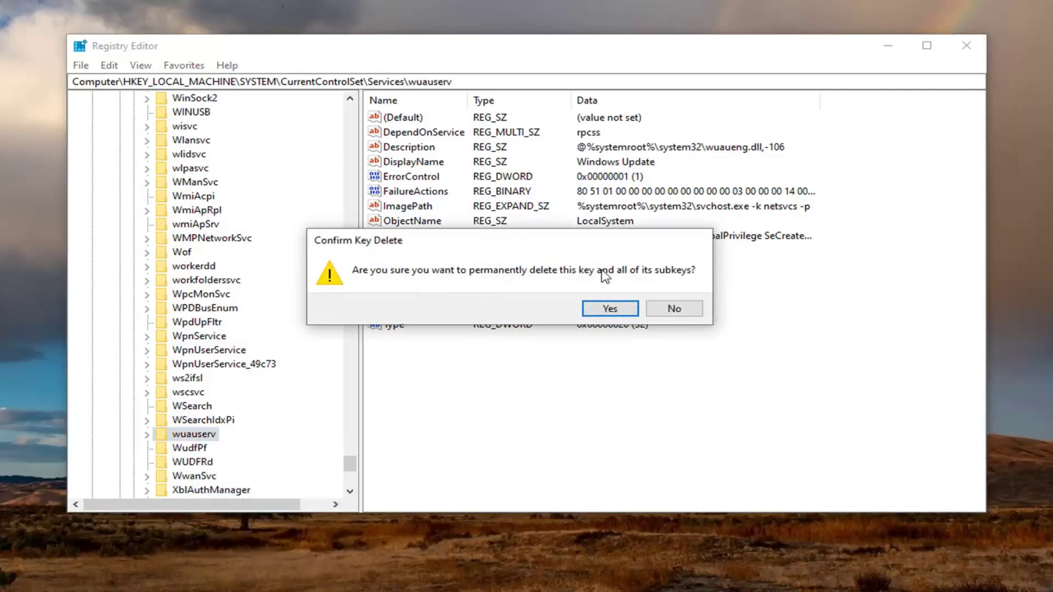
pyautogui.click(611, 317)
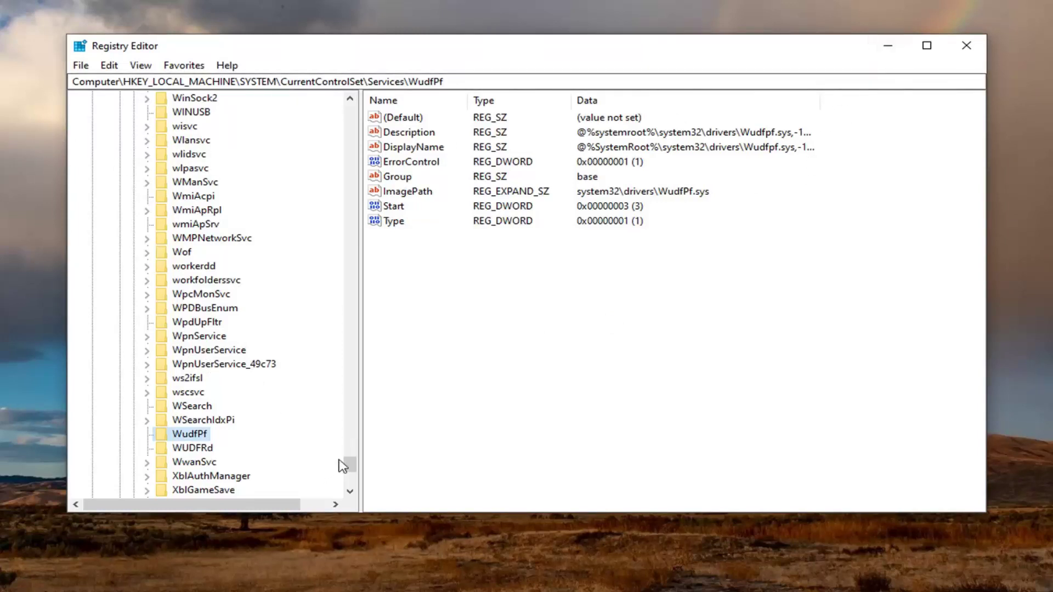
# - Scroll back up and collapse the Services and CurrentControlSet keys
pyautogui.moveTo(350, 467); pyautogui.dragTo(340, 99)
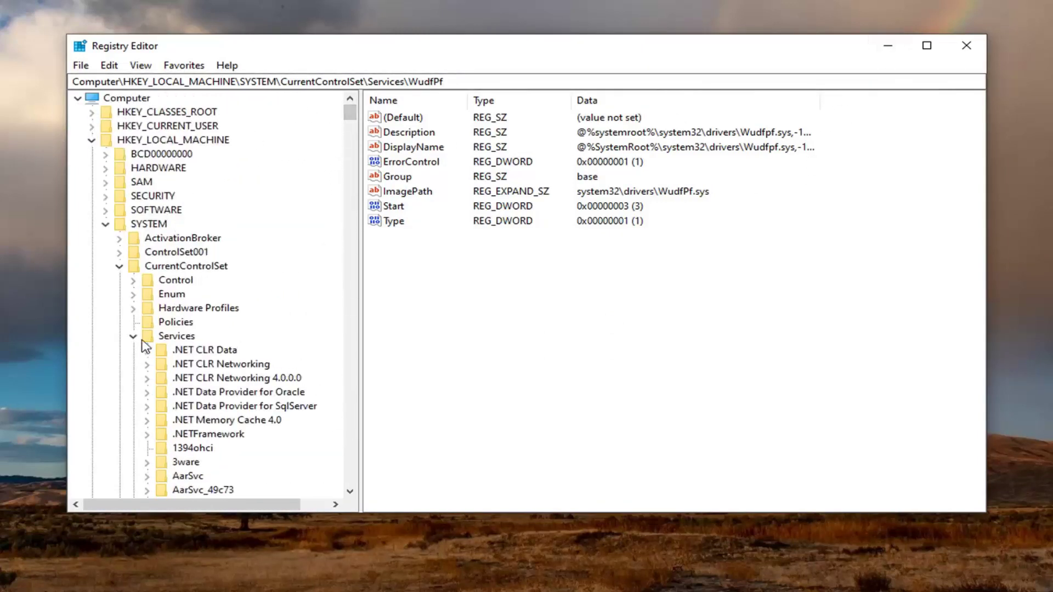
pyautogui.click(133, 336)
pyautogui.doubleClick(120, 267)
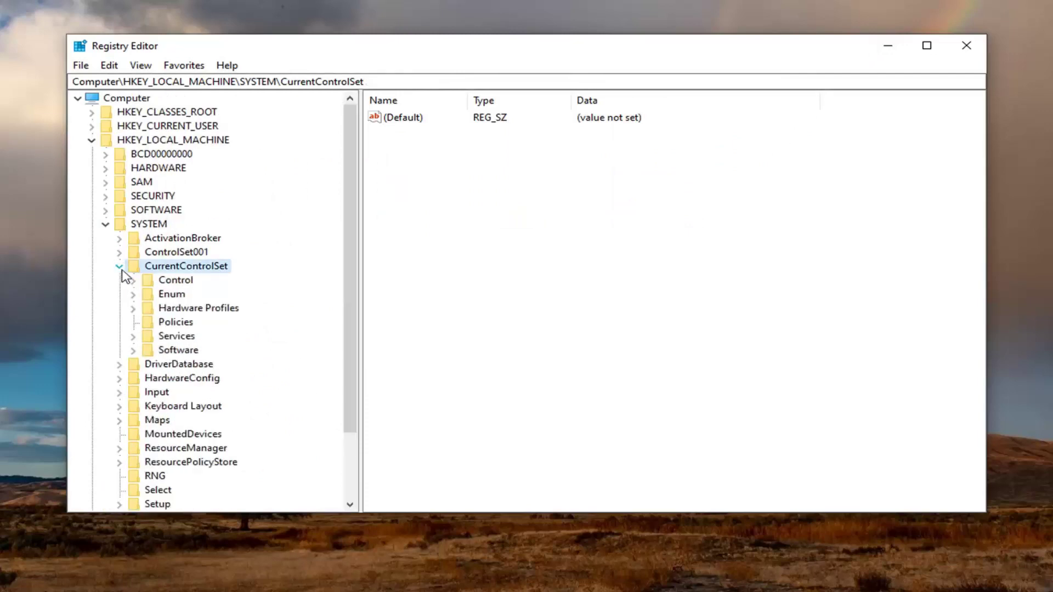
# - Collapse the HKEY_LOCAL_MACHINE tree and close Registry Editor
pyautogui.click(120, 267)
pyautogui.click(106, 224)
pyautogui.click(92, 141)
pyautogui.click(966, 45)
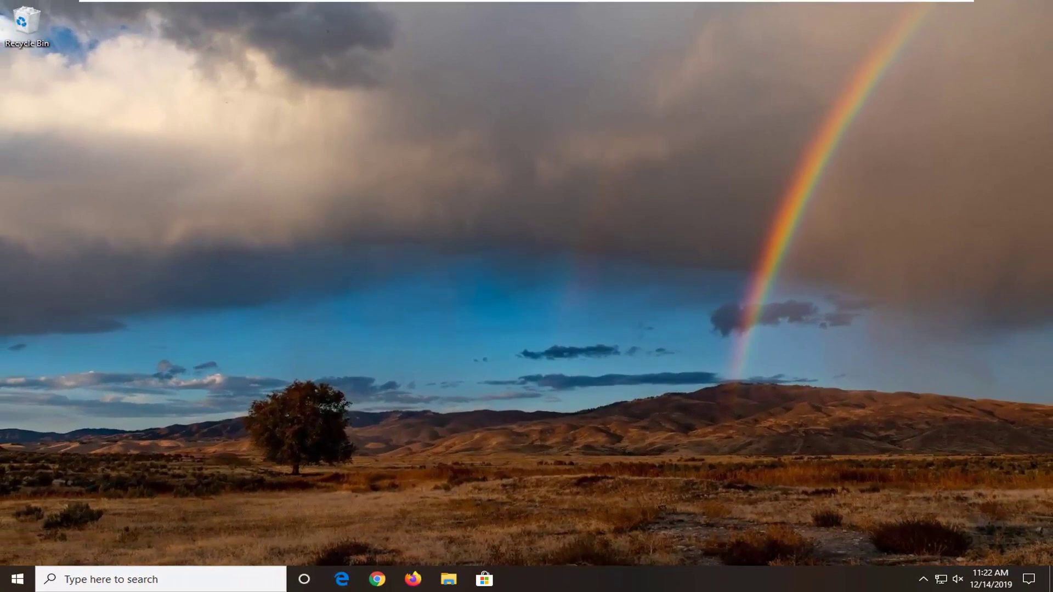
# - Launch a blank Notepad from Start menu search for 'notepad'
pyautogui.click(12, 574)
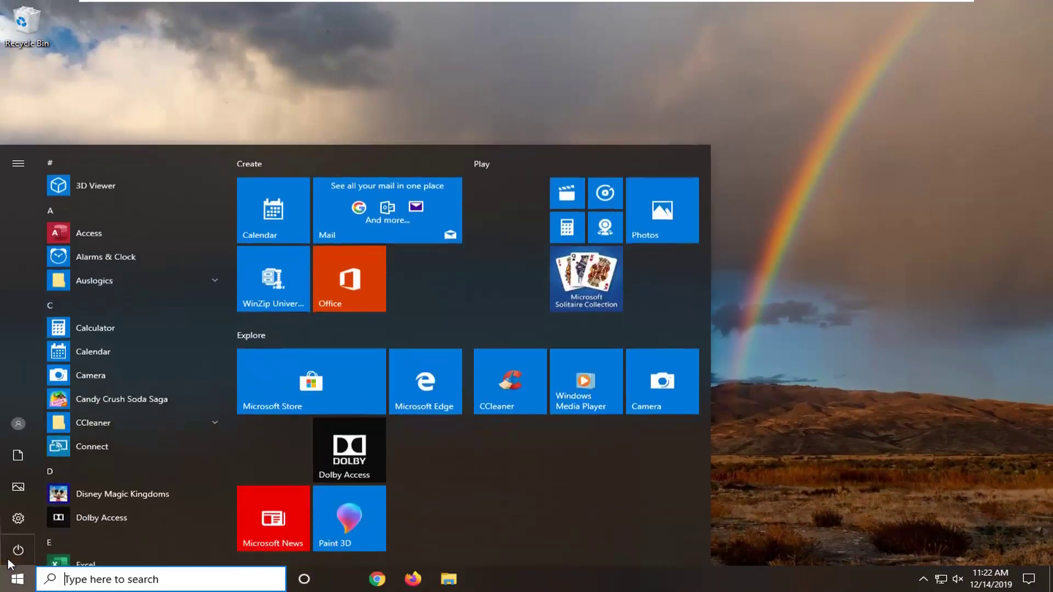
pyautogui.write('not')
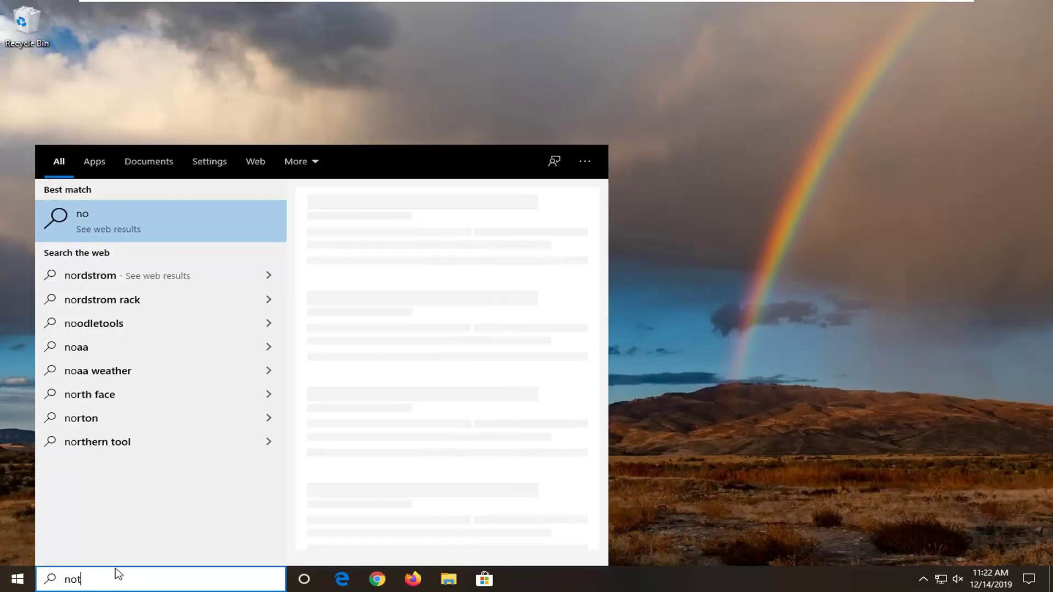
pyautogui.write('epad')
pyautogui.click(96, 217)
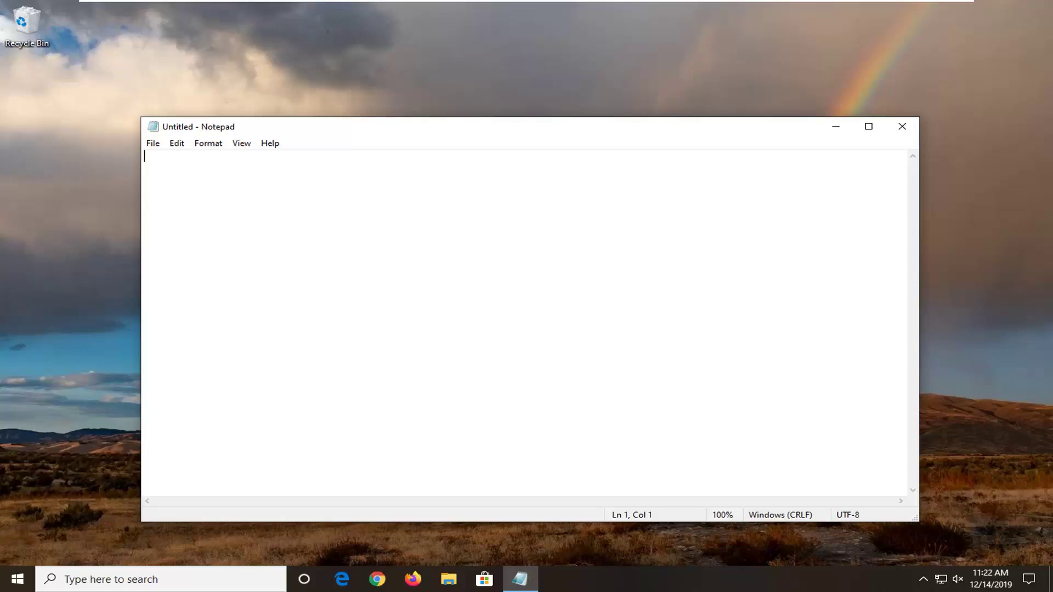
# - Paste the Windows Registry Editor Version 5.00 wuauserv export into Notepad and review it
pyautogui.hotkey('ctrl', 'v')
pyautogui.moveTo(396, 128); pyautogui.dragTo(429, 75)
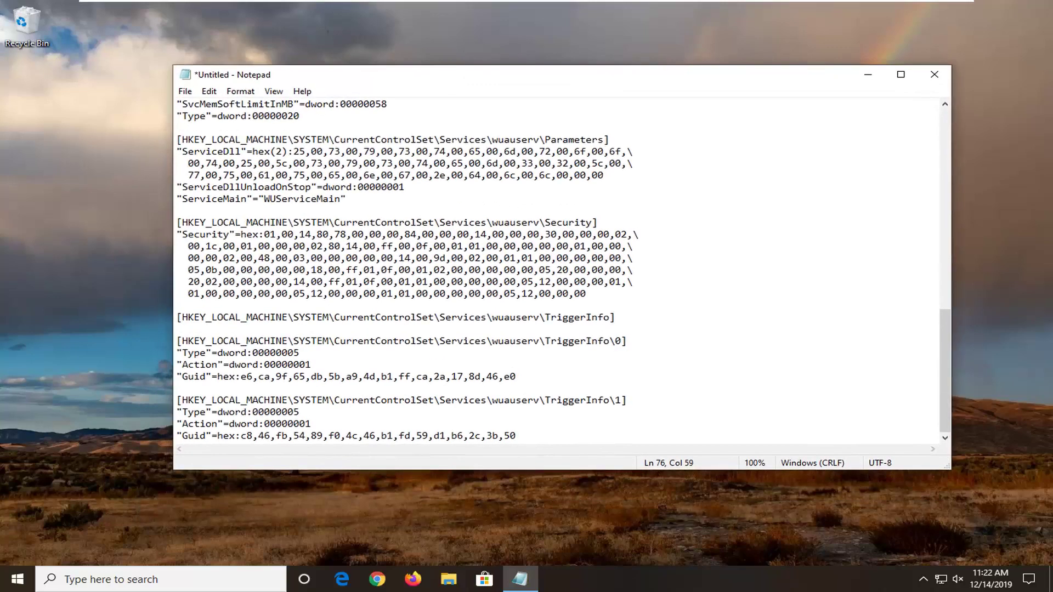
pyautogui.moveTo(940, 342); pyautogui.dragTo(939, 142)
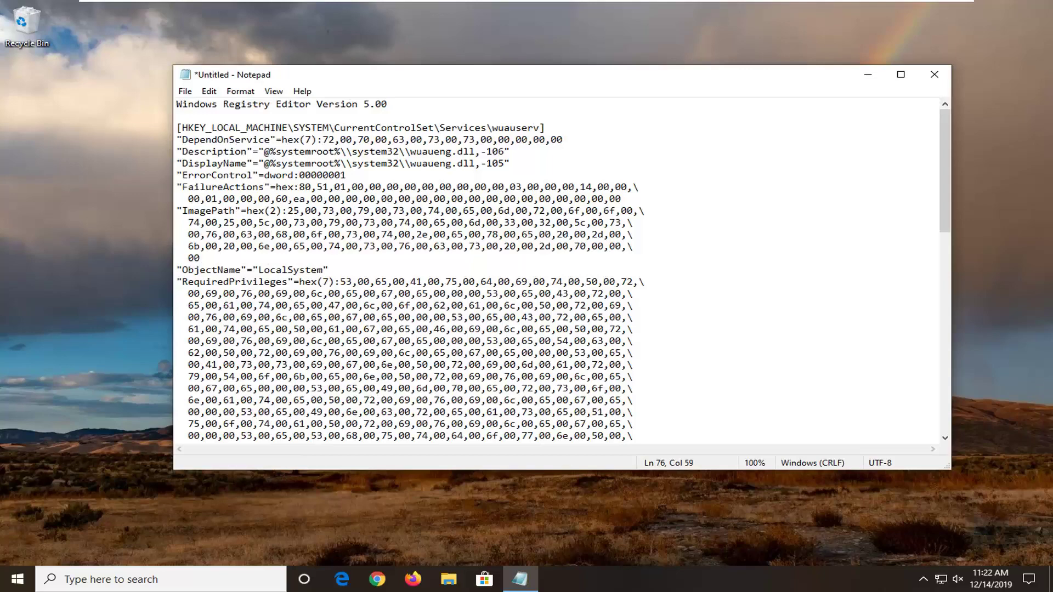
pyautogui.scroll(-15, 563, 271)
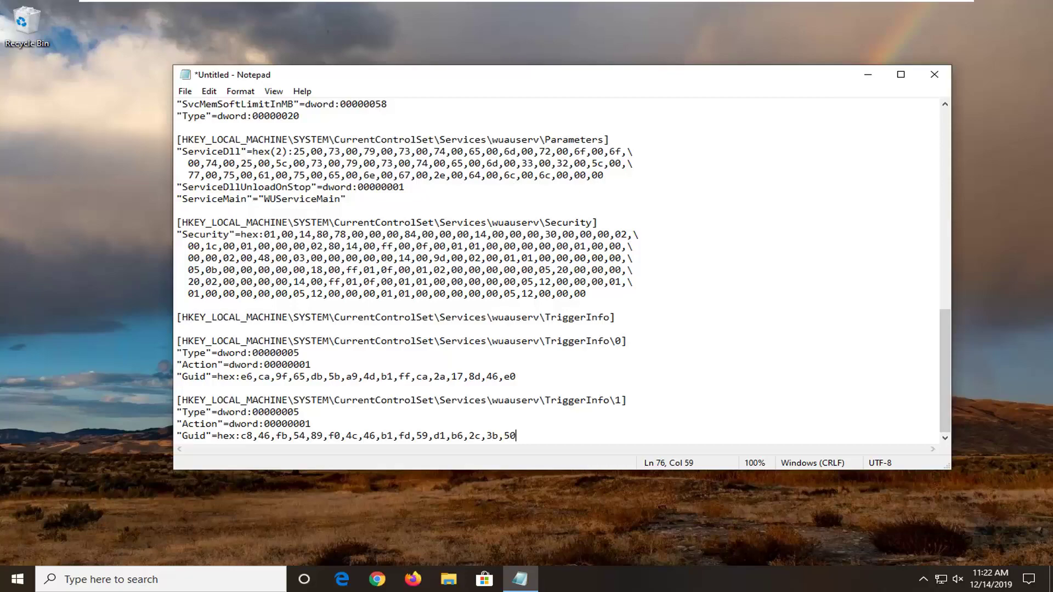
pyautogui.click(185, 92)
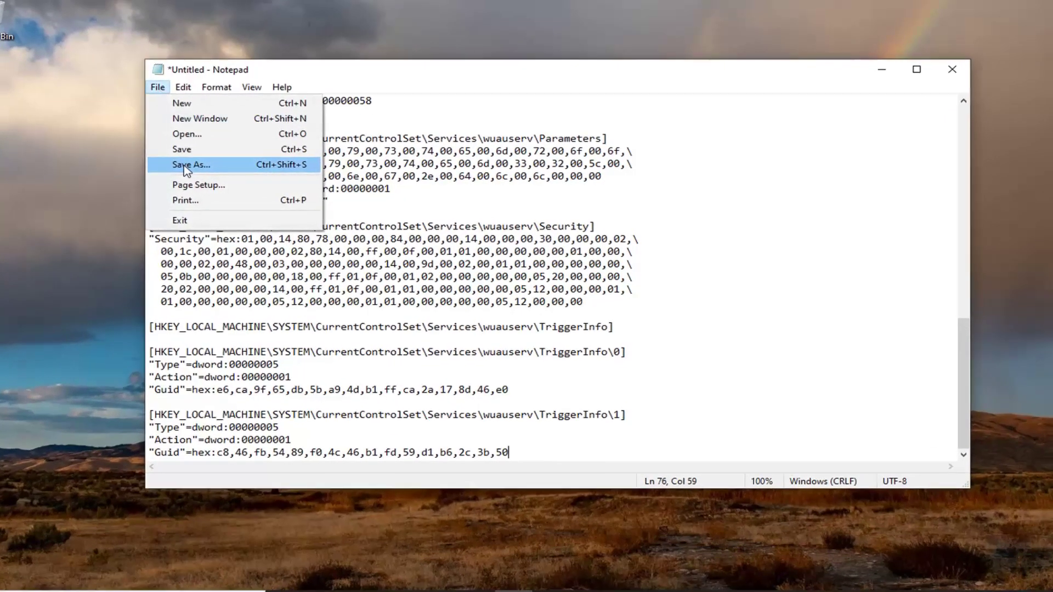
# - Save As Windows10Fix.reg in the Desktop folder, choosing ANSI encoding
pyautogui.click(186, 164)
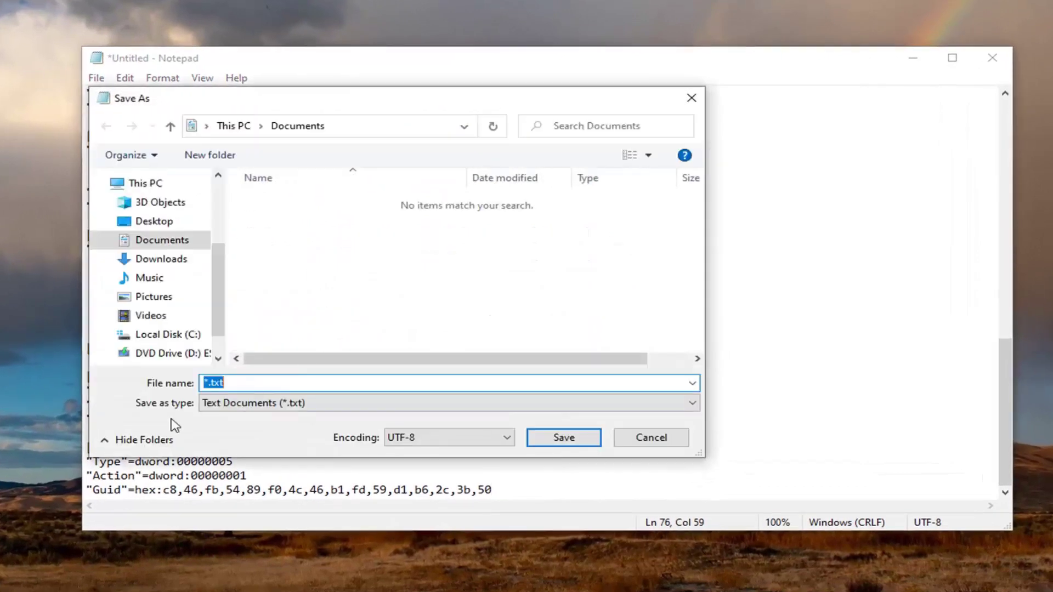
pyautogui.press('BackSpace')
pyautogui.write('Windows10')
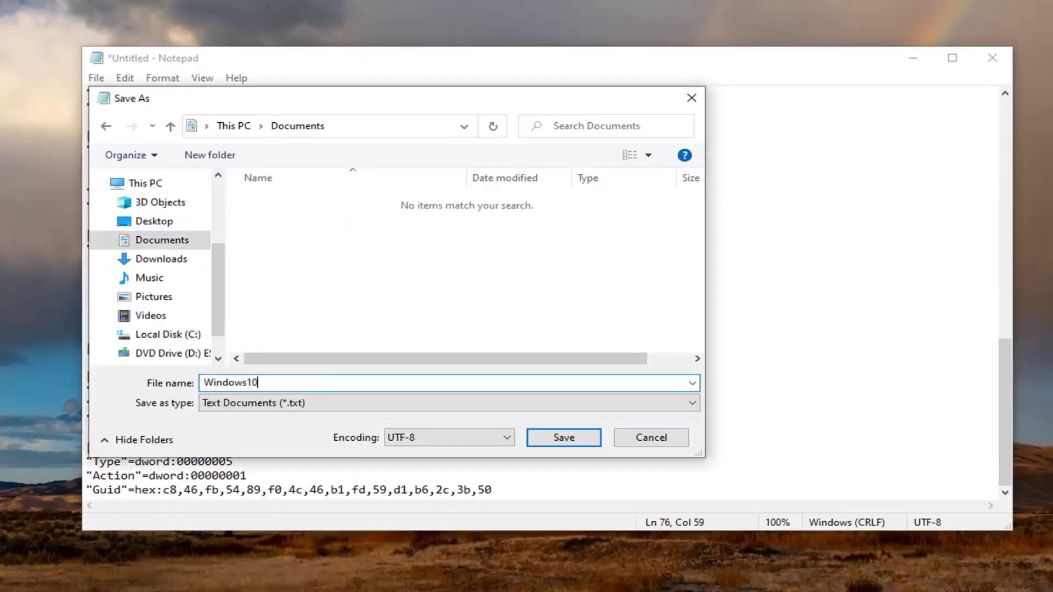
pyautogui.write('Fix.reg')
pyautogui.click(131, 226)
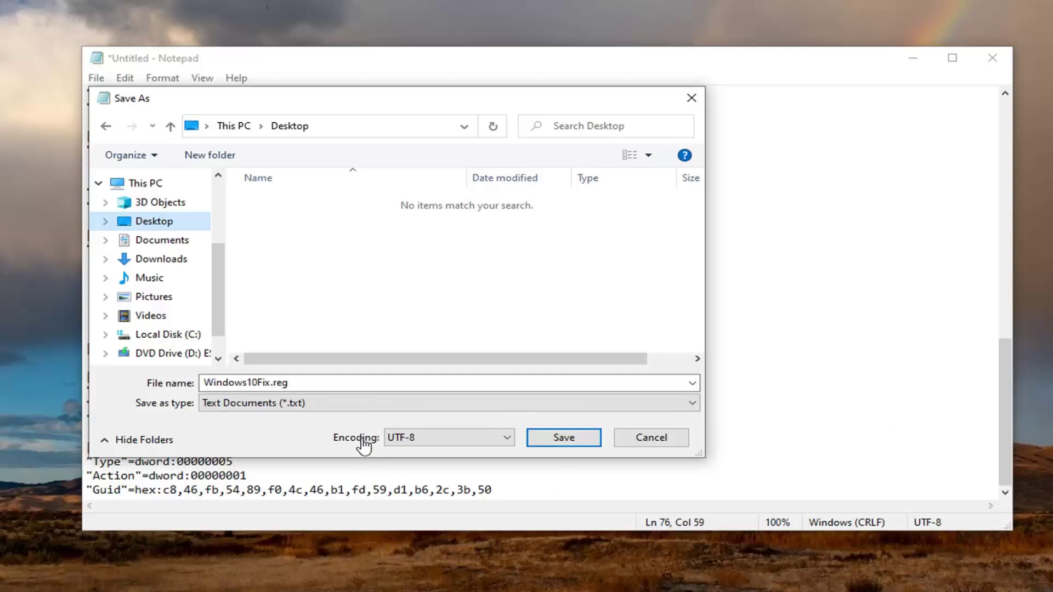
pyautogui.click(443, 441)
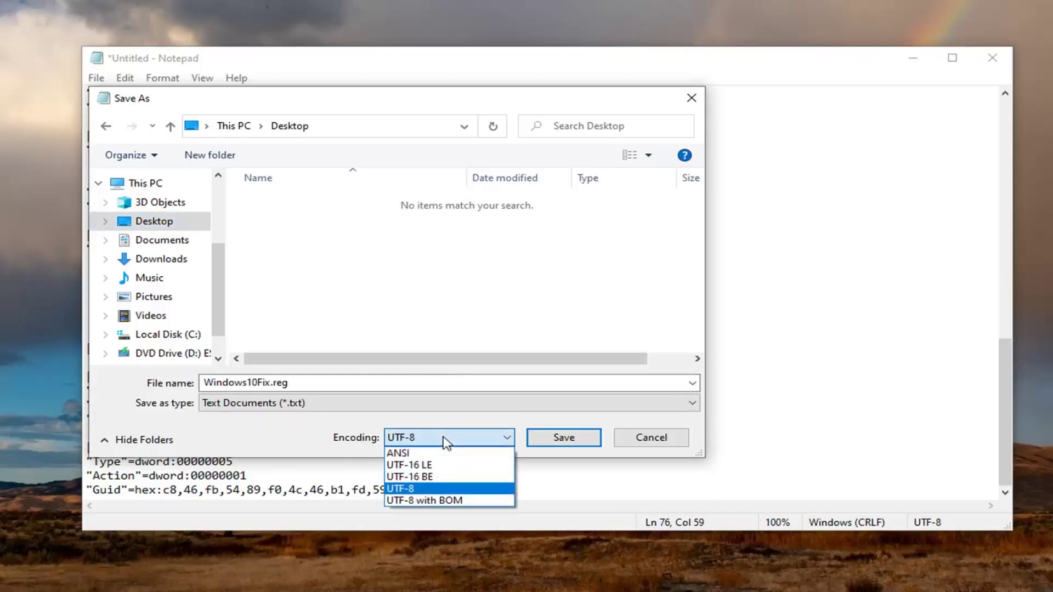
pyautogui.click(397, 453)
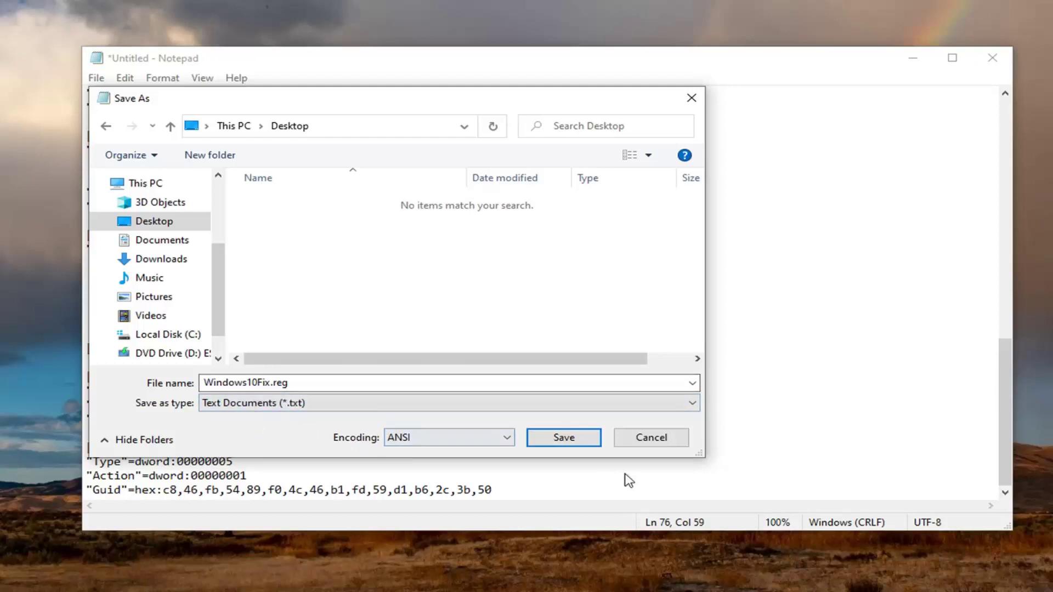
pyautogui.click(564, 438)
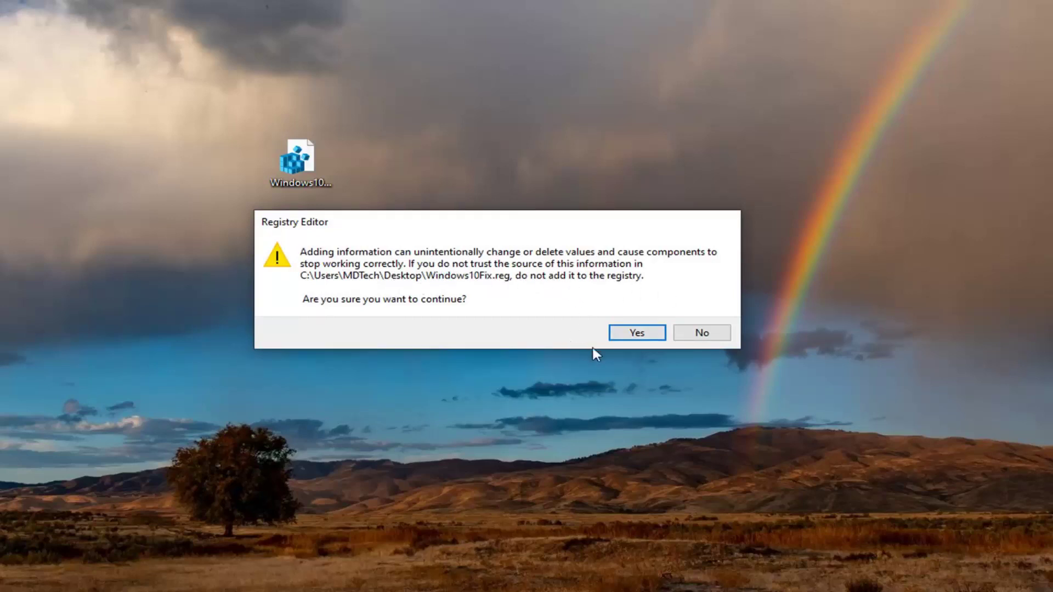
# - Accept the Registry Editor warning so Windows10Fix.reg's values are added
pyautogui.click(634, 334)
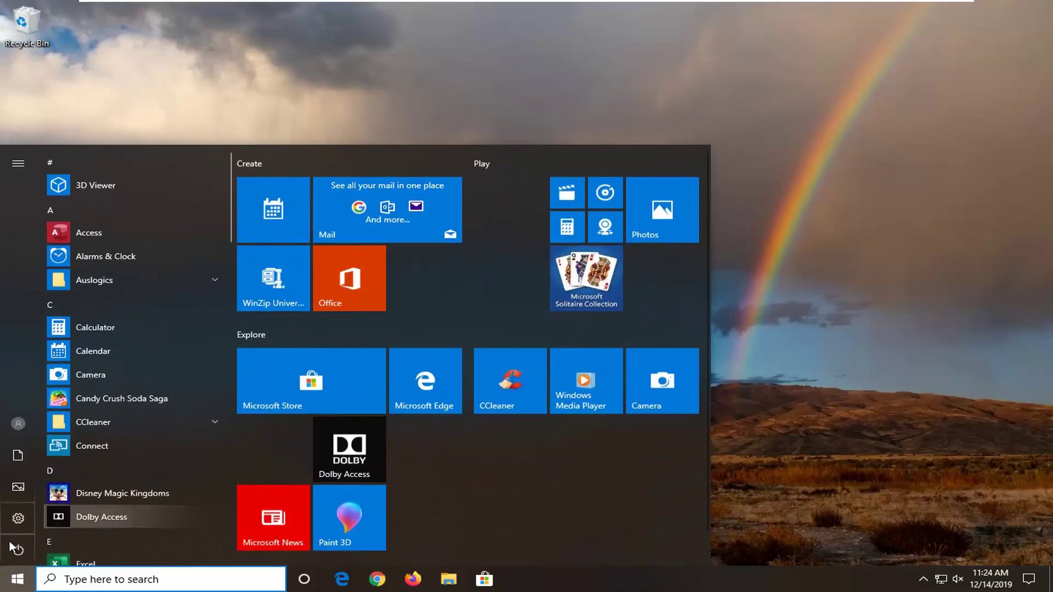
# - Show the Start menu power options: Sleep, Shut down and Restart
pyautogui.click(17, 548)
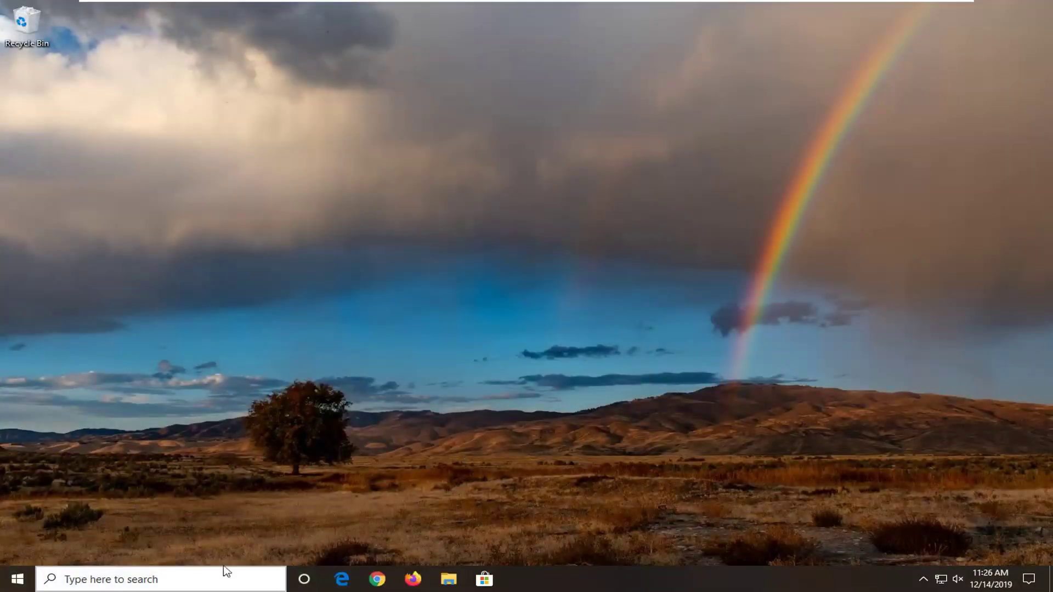
# - Search 'update', run Check for updates so three updates start downloading, then close Settings
pyautogui.click(18, 580)
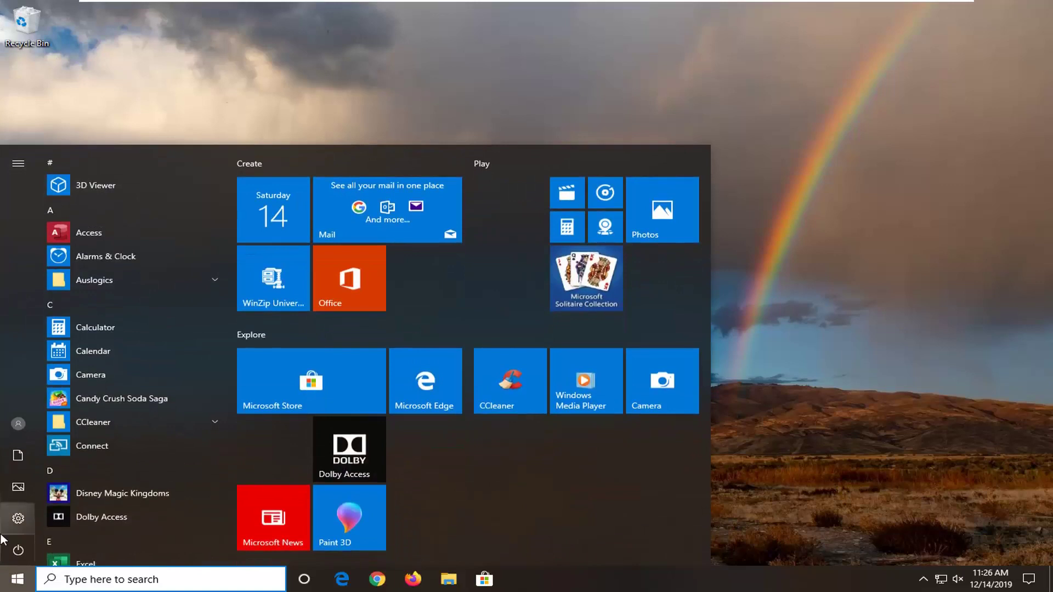
pyautogui.write('update')
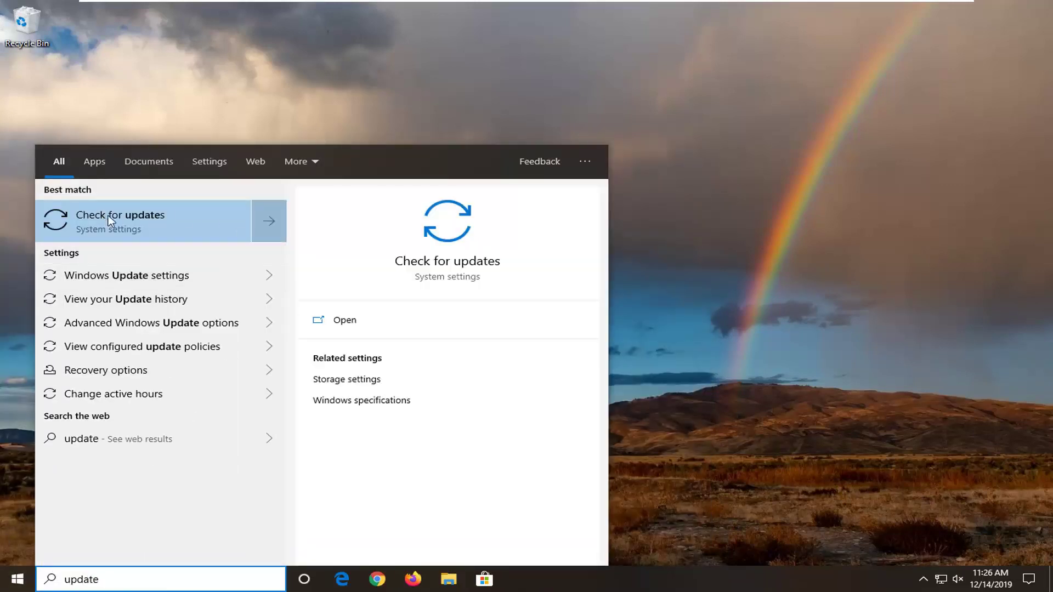
pyautogui.click(150, 226)
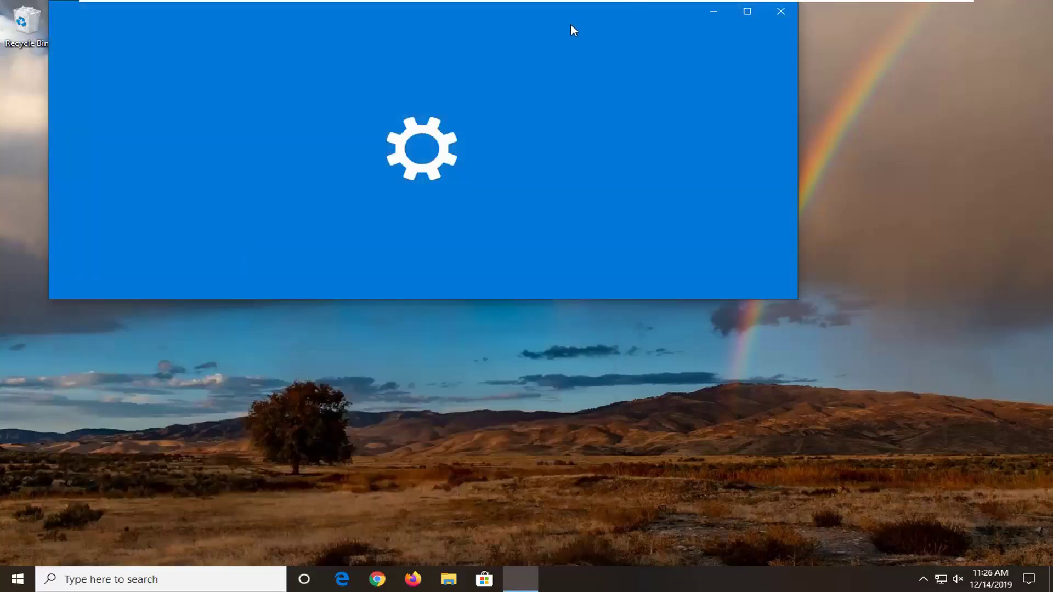
pyautogui.moveTo(570, 30); pyautogui.dragTo(629, 44)
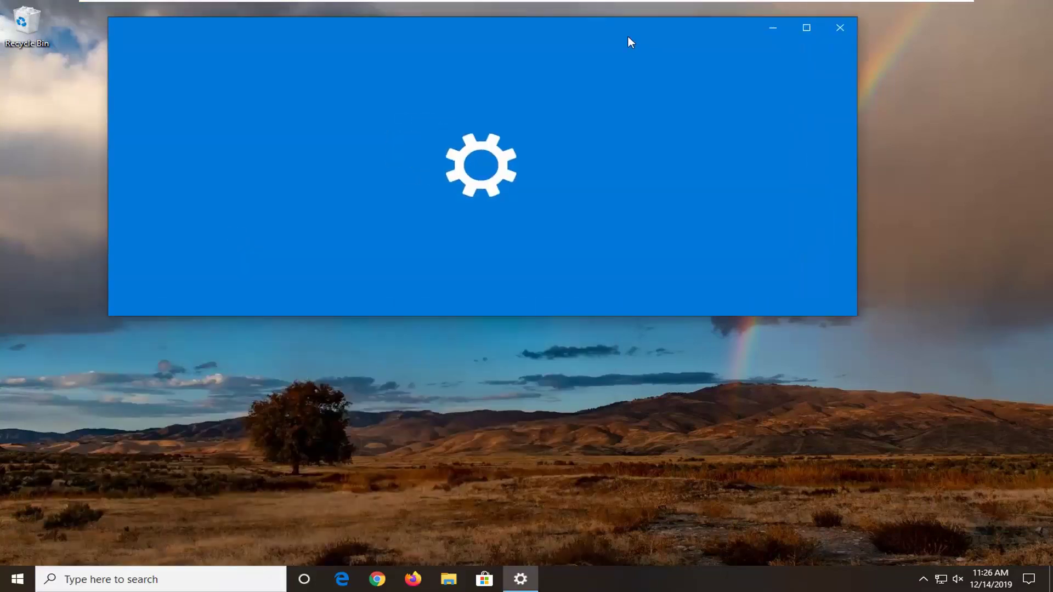
pyautogui.moveTo(856, 320); pyautogui.dragTo(878, 495)
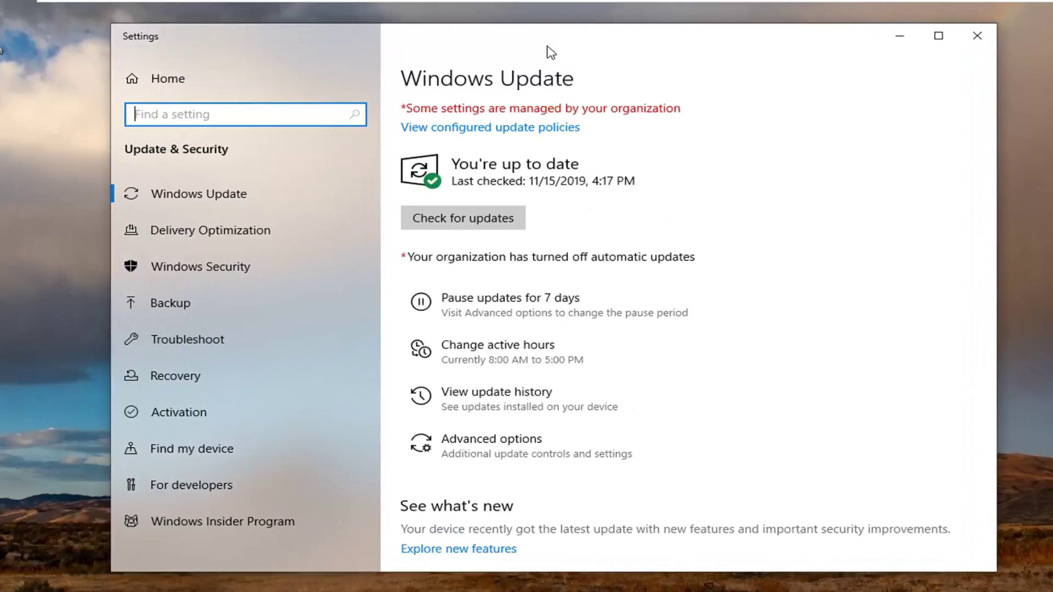
pyautogui.click(460, 229)
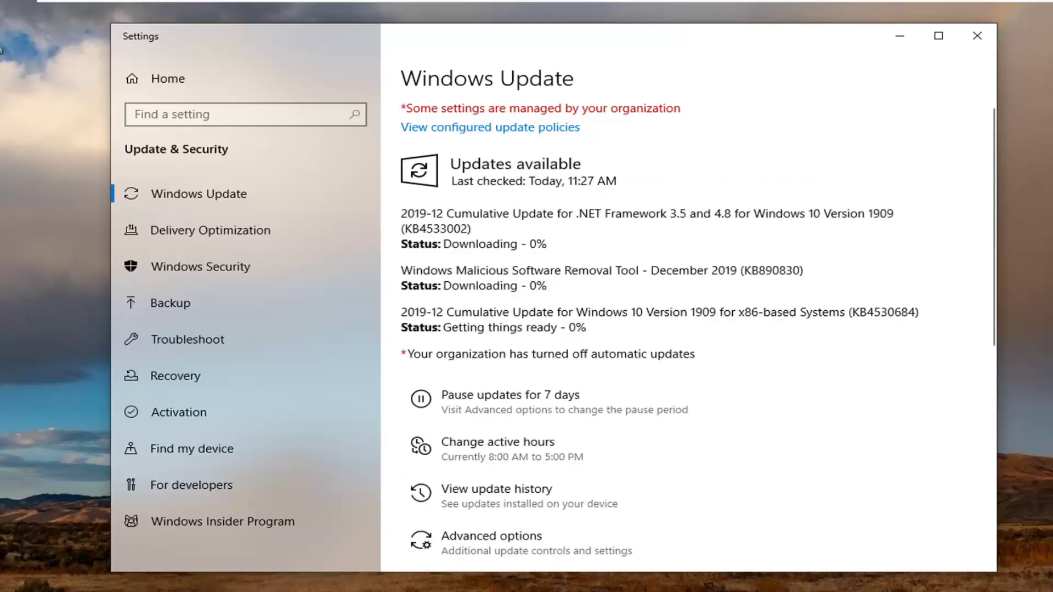
pyautogui.click(972, 33)
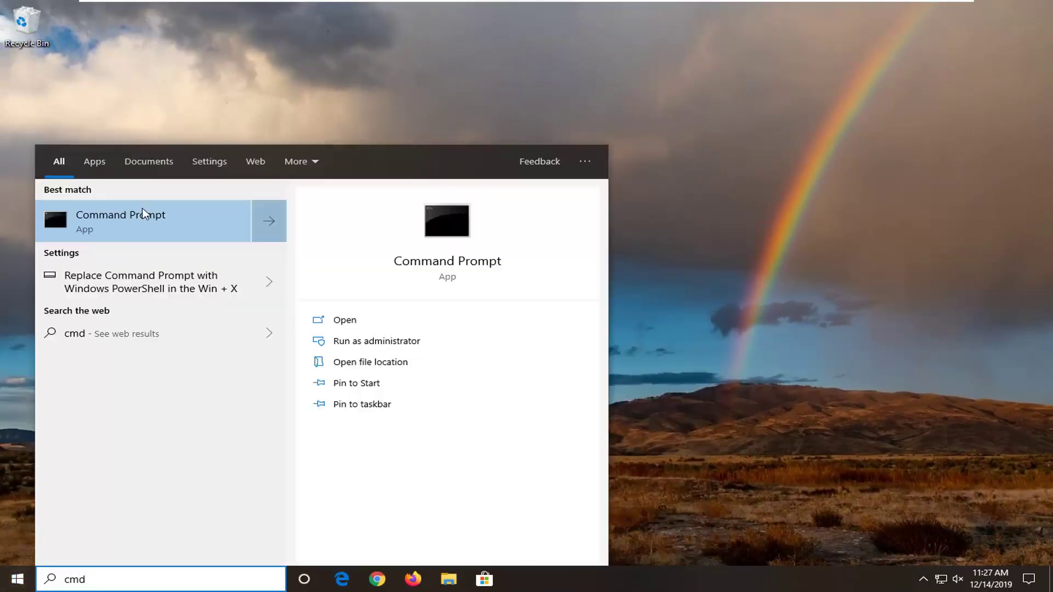
# - Run the Command Prompt search result as administrator, approve User Account Control, and move the window right
pyautogui.rightClick(138, 215)
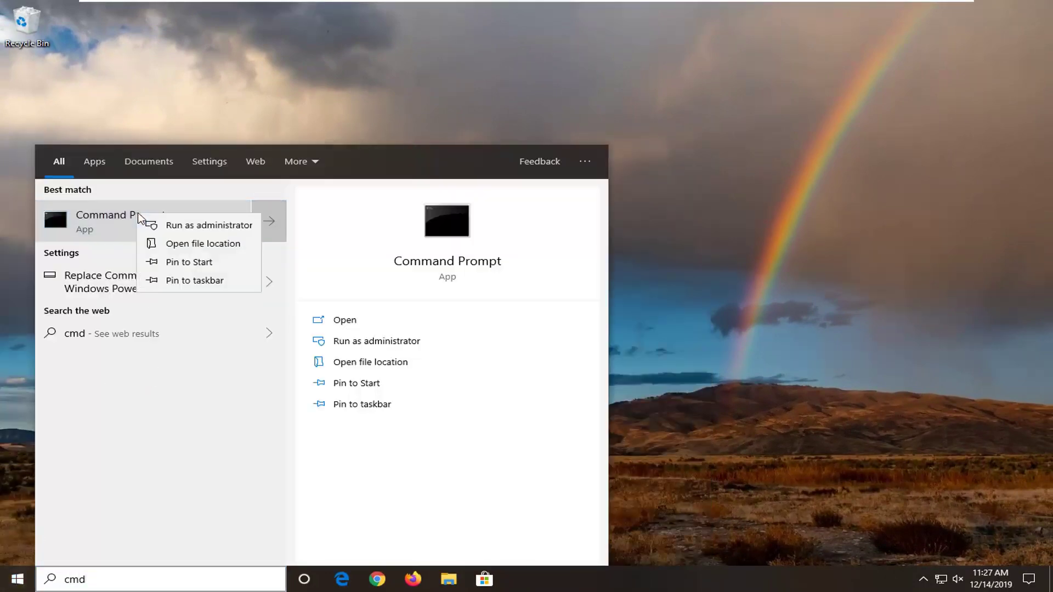
pyautogui.click(195, 226)
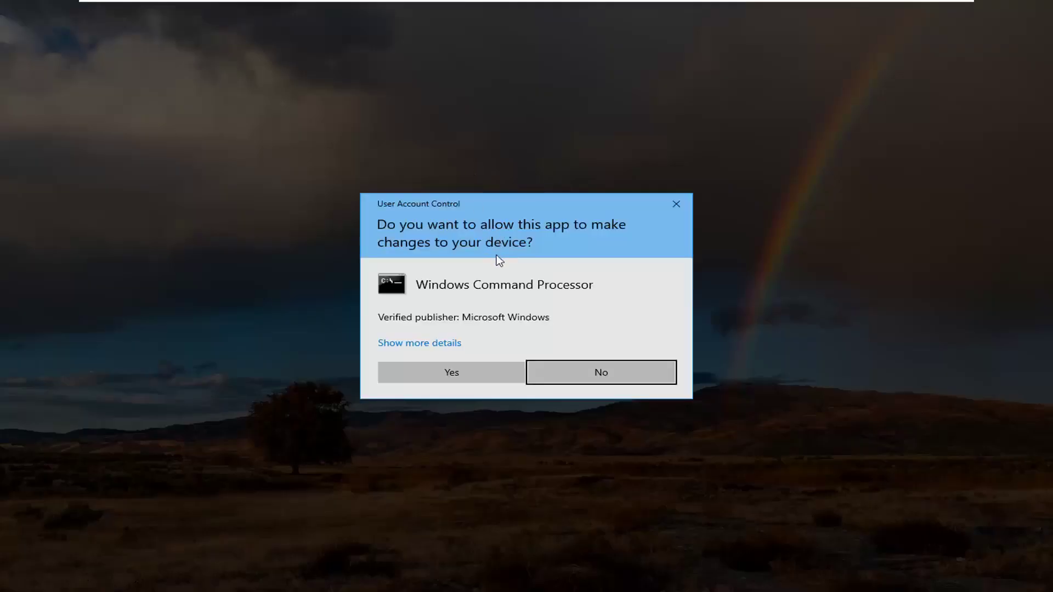
pyautogui.click(467, 375)
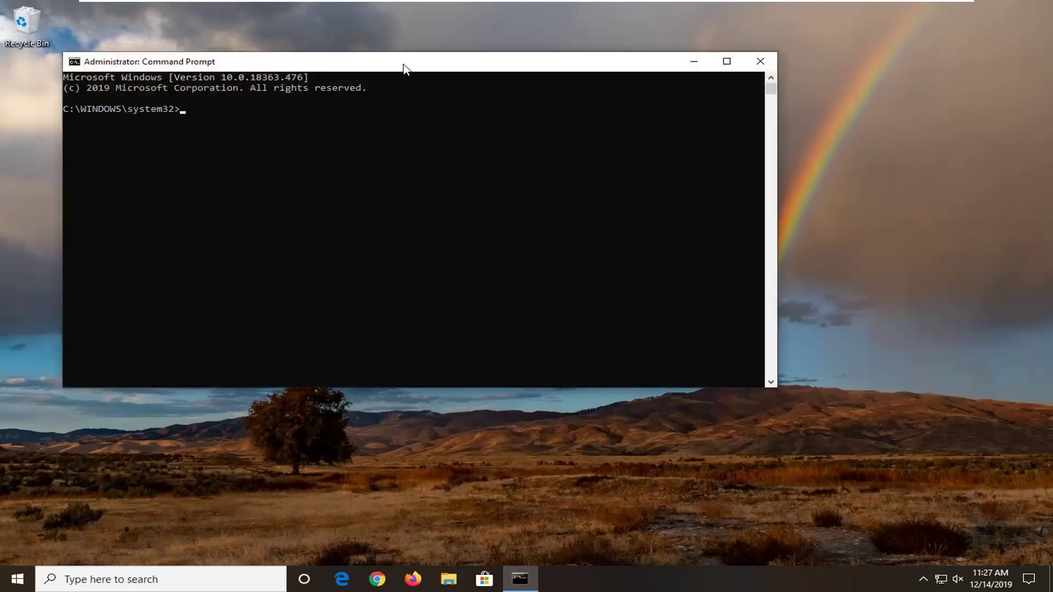
pyautogui.moveTo(404, 65); pyautogui.dragTo(547, 75)
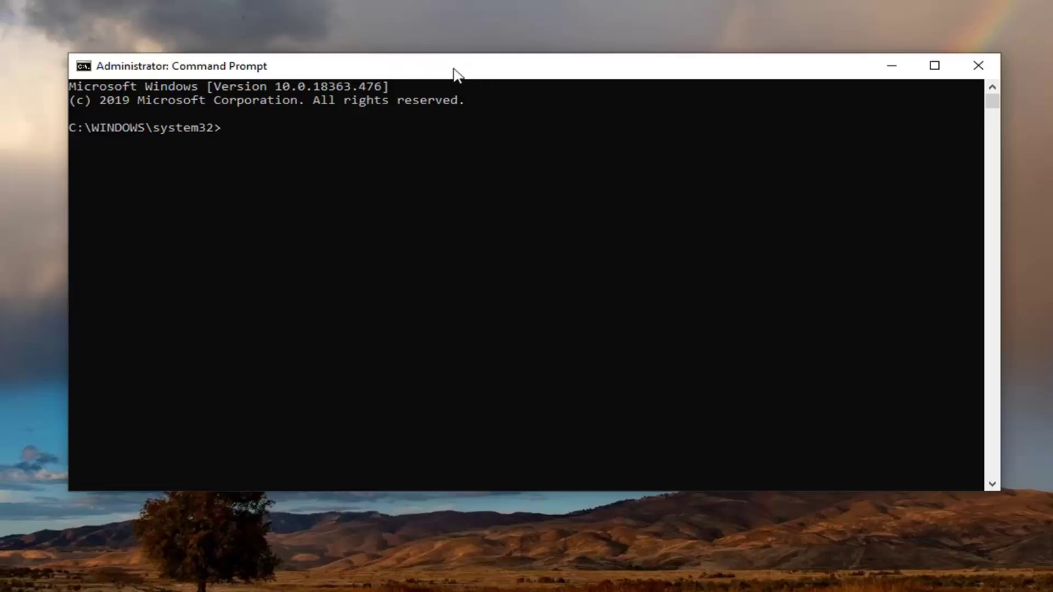
# - Paste 'sfc /scannow' into the Administrator Command Prompt from the title-bar Edit menu
pyautogui.rightClick(453, 68)
pyautogui.moveTo(492, 201)
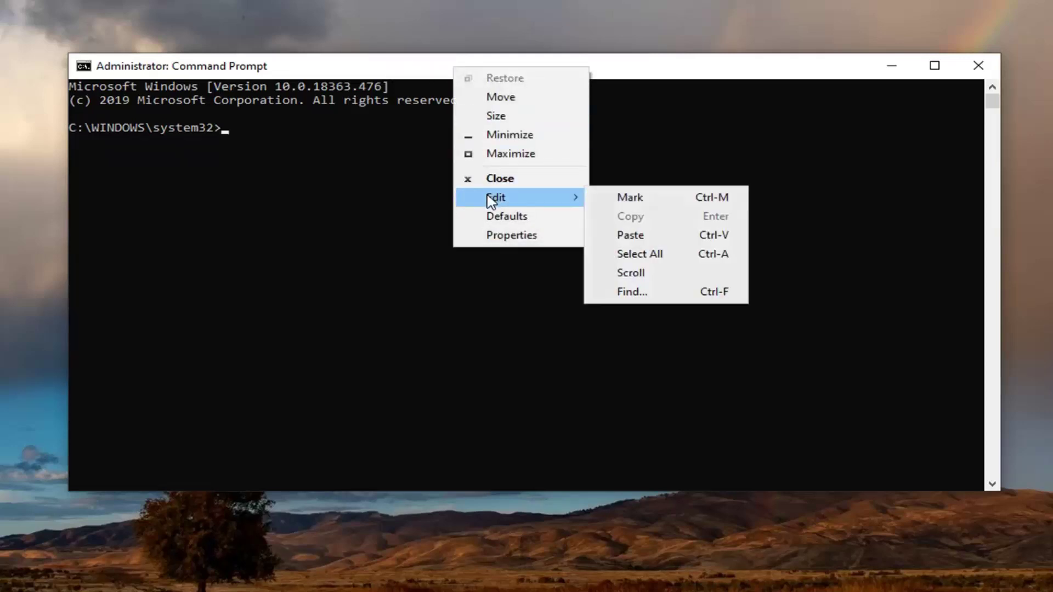
pyautogui.click(630, 235)
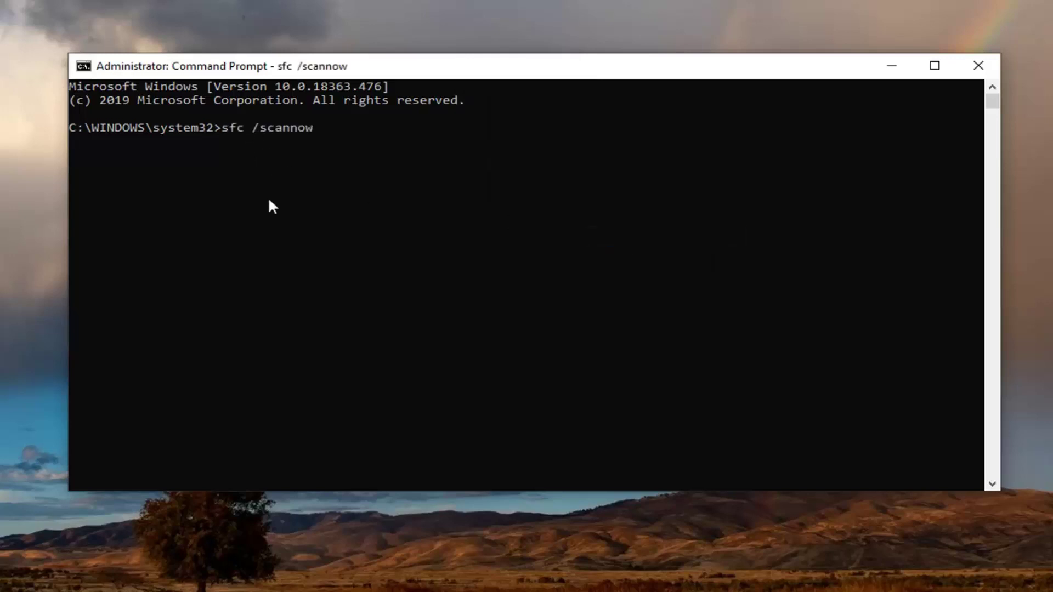